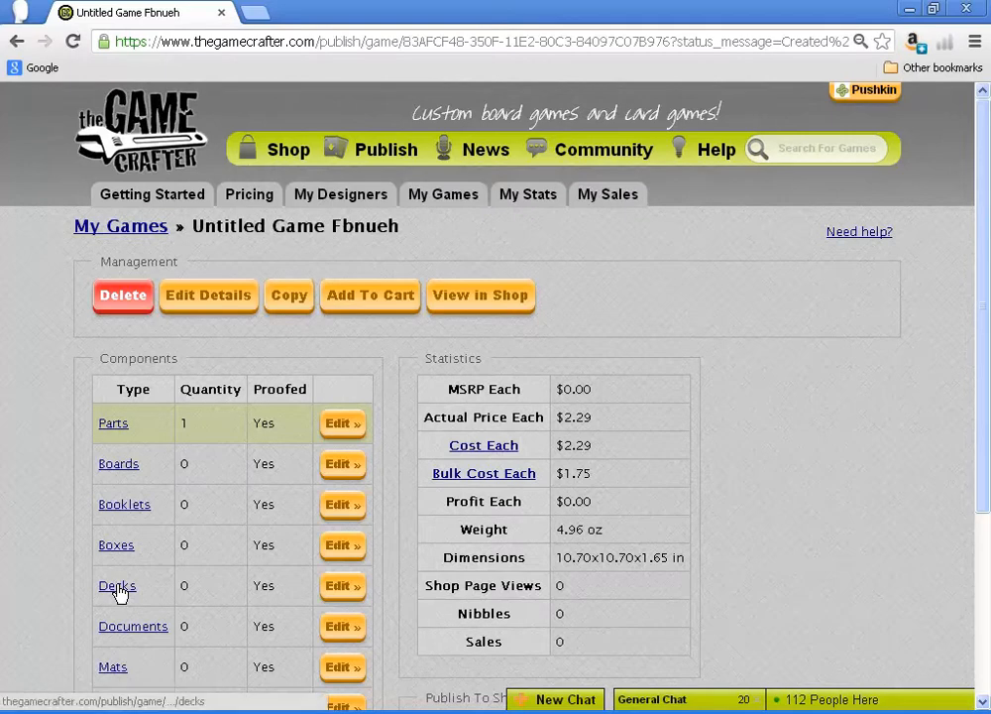
Add a poker deck named "Poker Deck" to the game's deck components.
{"action": "left_click", "coordinate": [117, 587]}
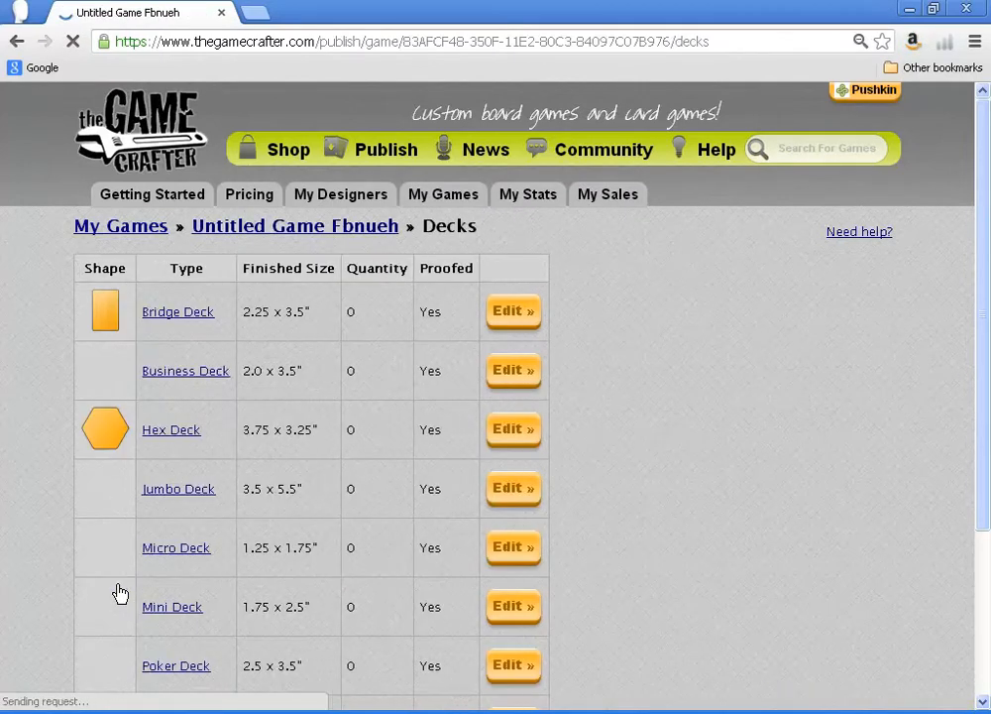
{"action": "scroll", "coordinate": [198, 514], "scroll_direction": "down", "scroll_amount": 1}
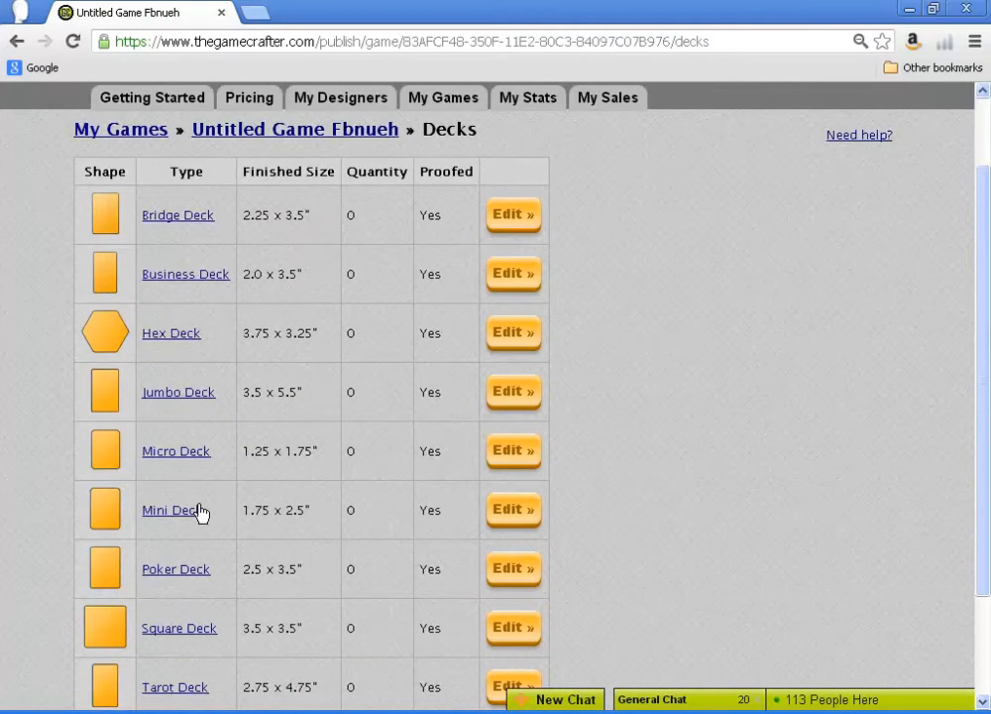
{"action": "left_click", "coordinate": [177, 580]}
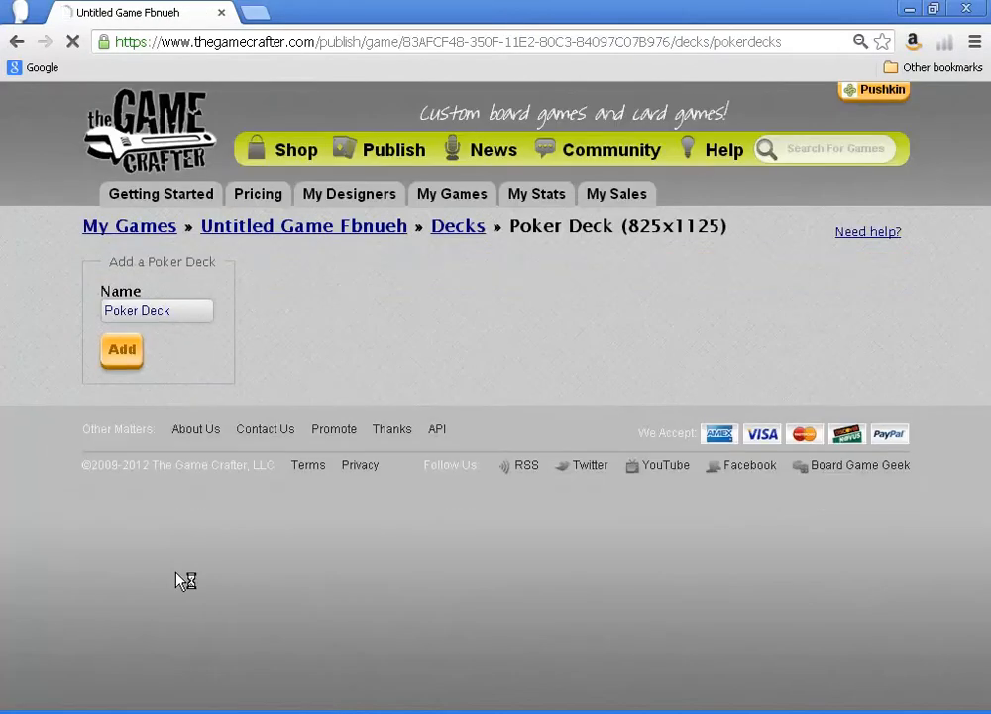
{"action": "left_click", "coordinate": [121, 350]}
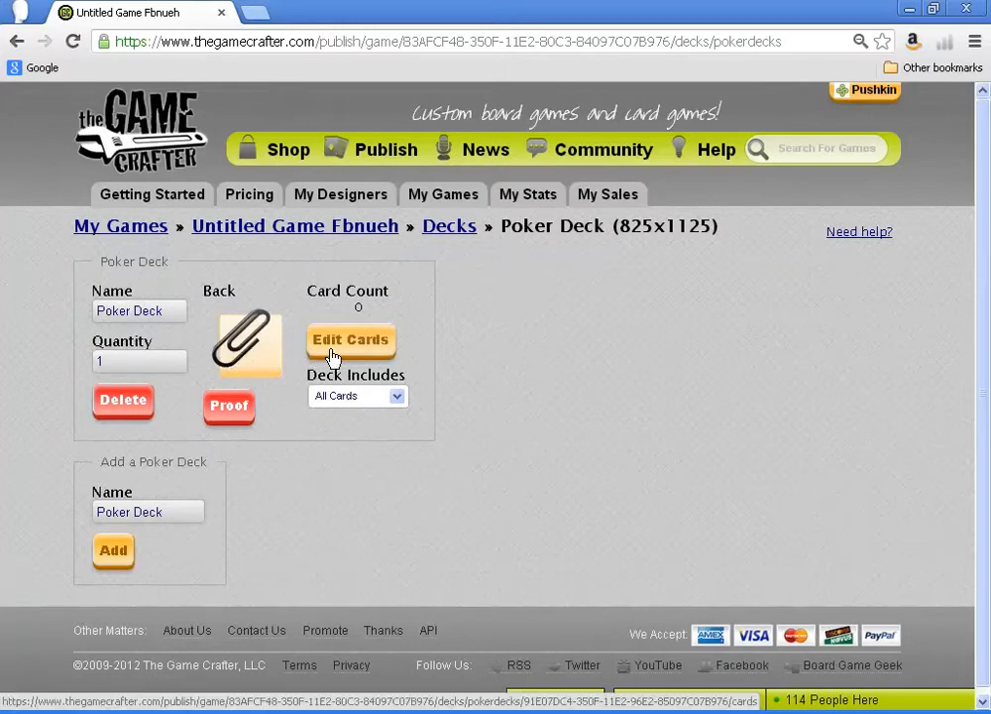
Set the poker deck's back image to World Card Back.png from the World Builder folder in File Set B.
{"action": "left_click", "coordinate": [277, 355]}
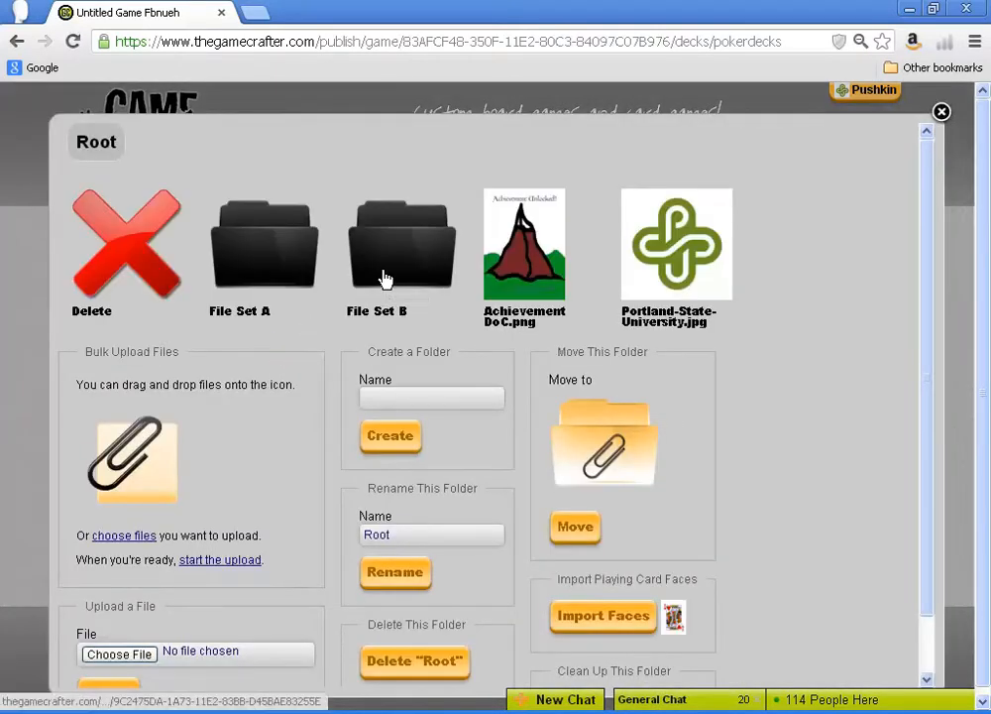
{"action": "left_click", "coordinate": [385, 279]}
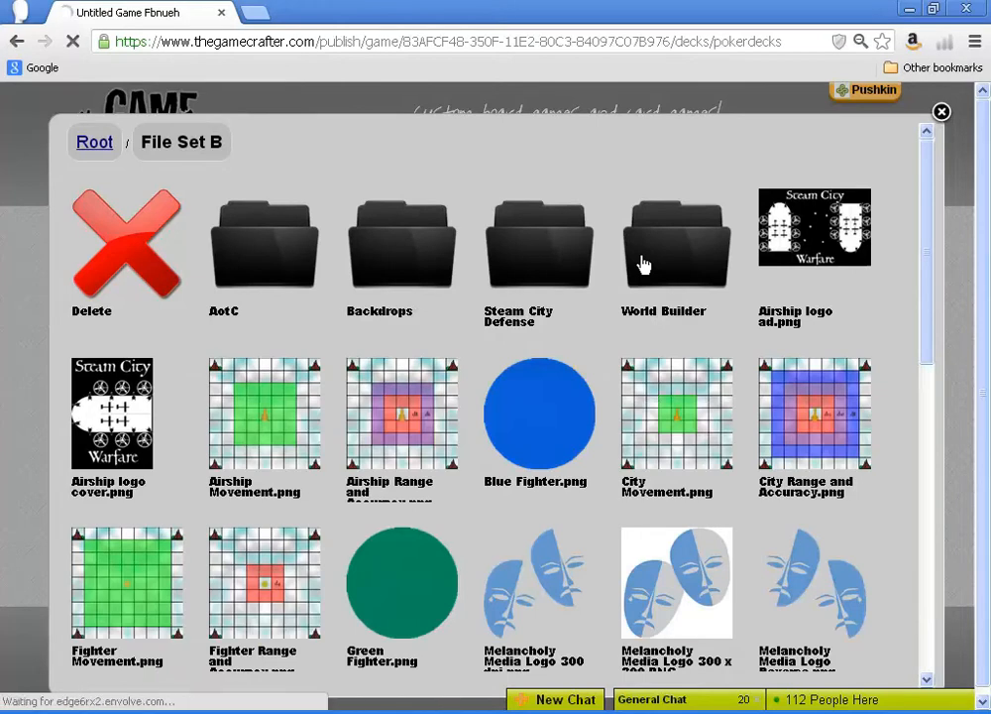
{"action": "left_click", "coordinate": [642, 264]}
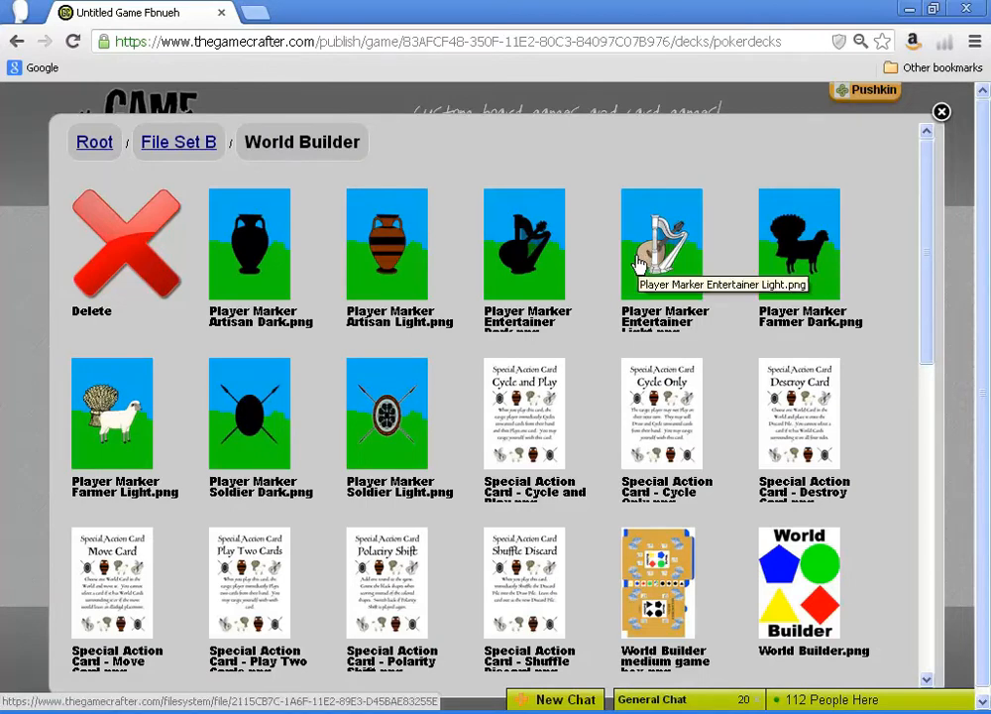
{"action": "scroll", "coordinate": [639, 262], "scroll_direction": "down", "scroll_amount": 1}
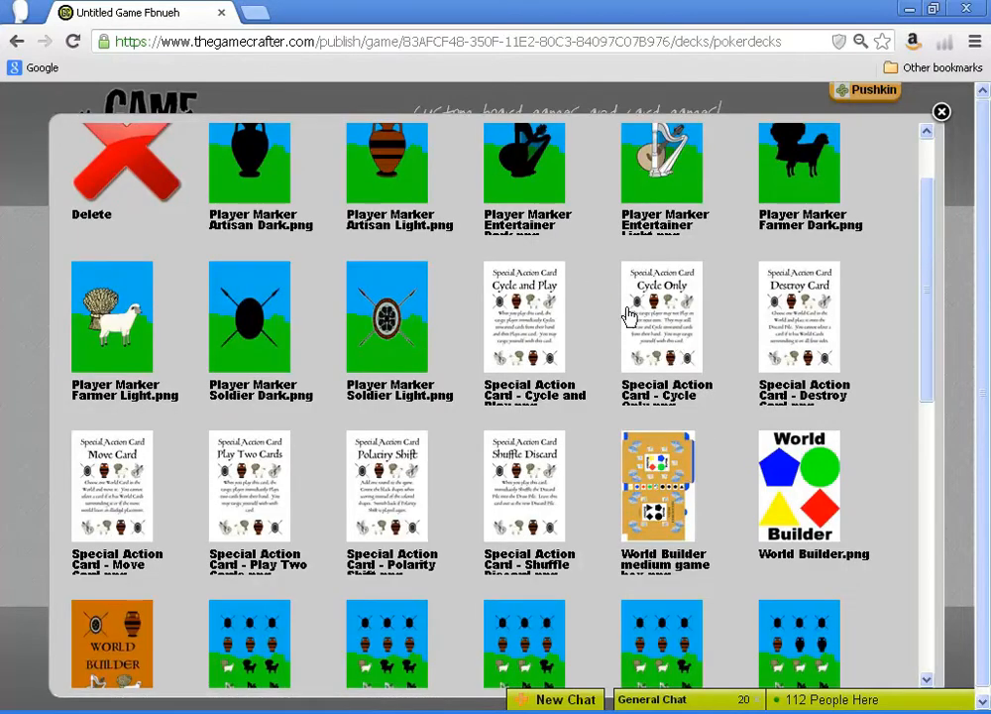
{"action": "scroll", "coordinate": [617, 313], "scroll_direction": "down", "scroll_amount": 1}
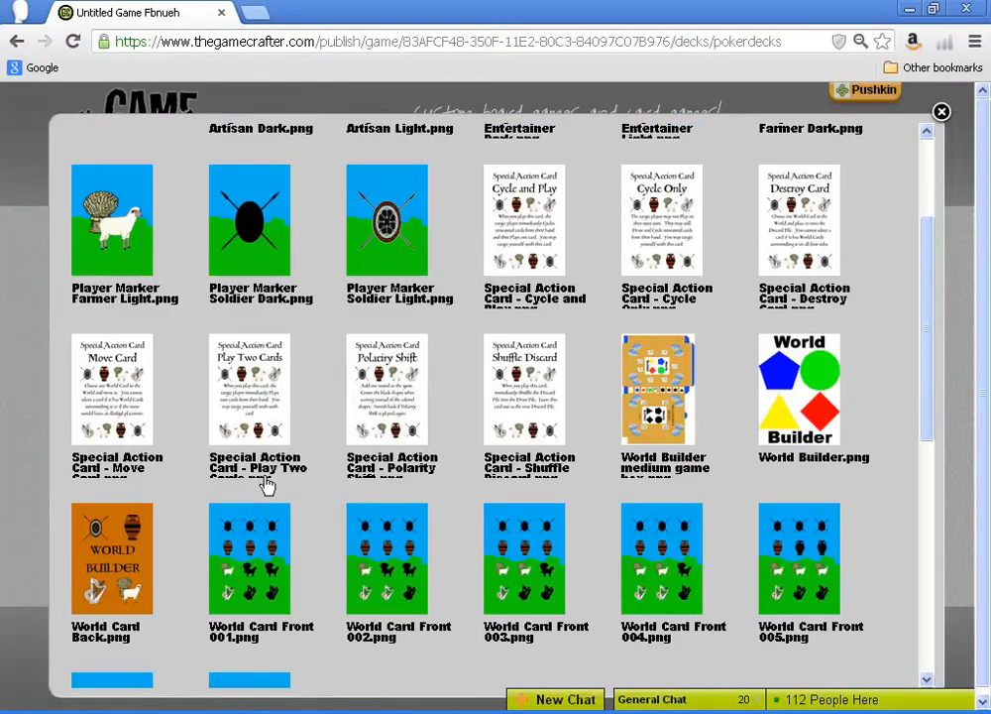
{"action": "left_click", "coordinate": [126, 570]}
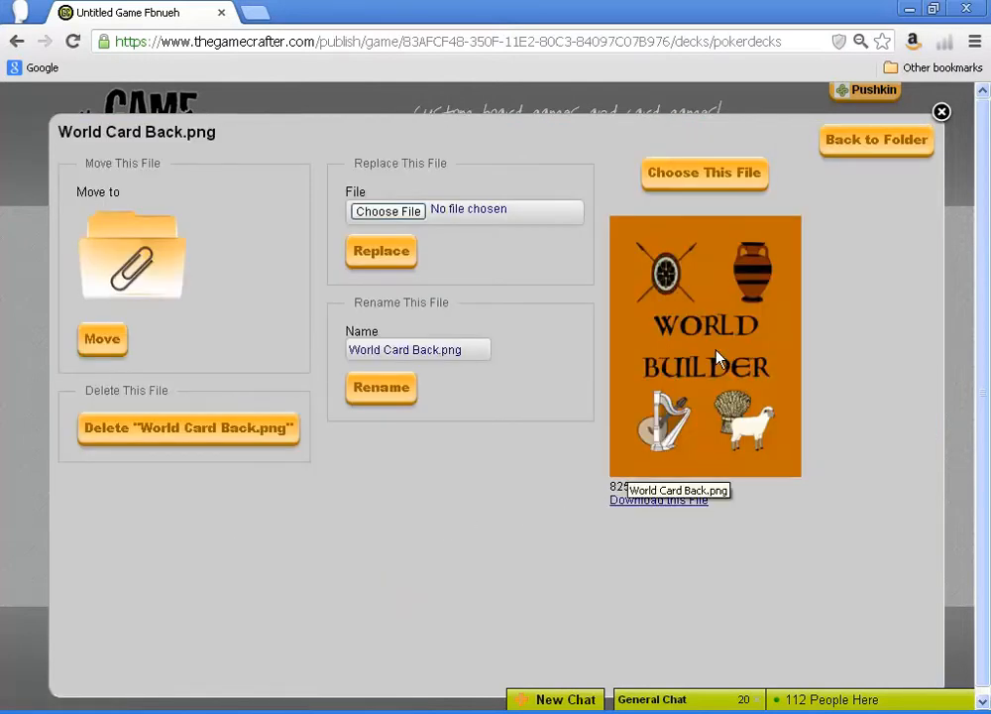
{"action": "left_click", "coordinate": [709, 179]}
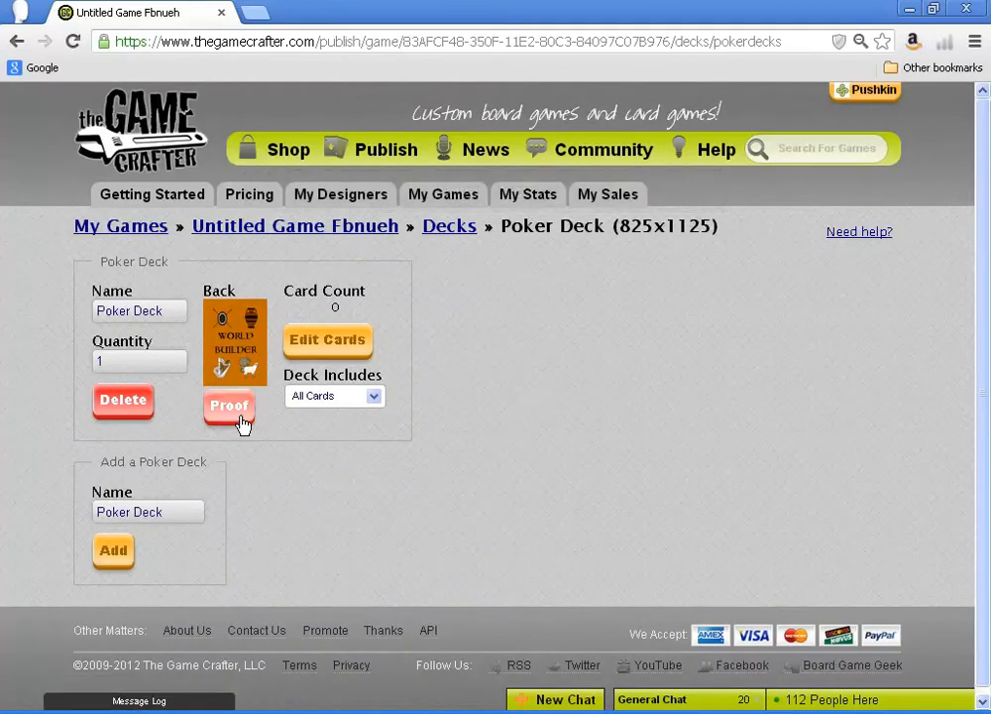
Proof the deck's back image, checking it with the cut lines off and on, and approve it.
{"action": "left_click", "coordinate": [241, 421]}
{"action": "left_click", "coordinate": [229, 408]}
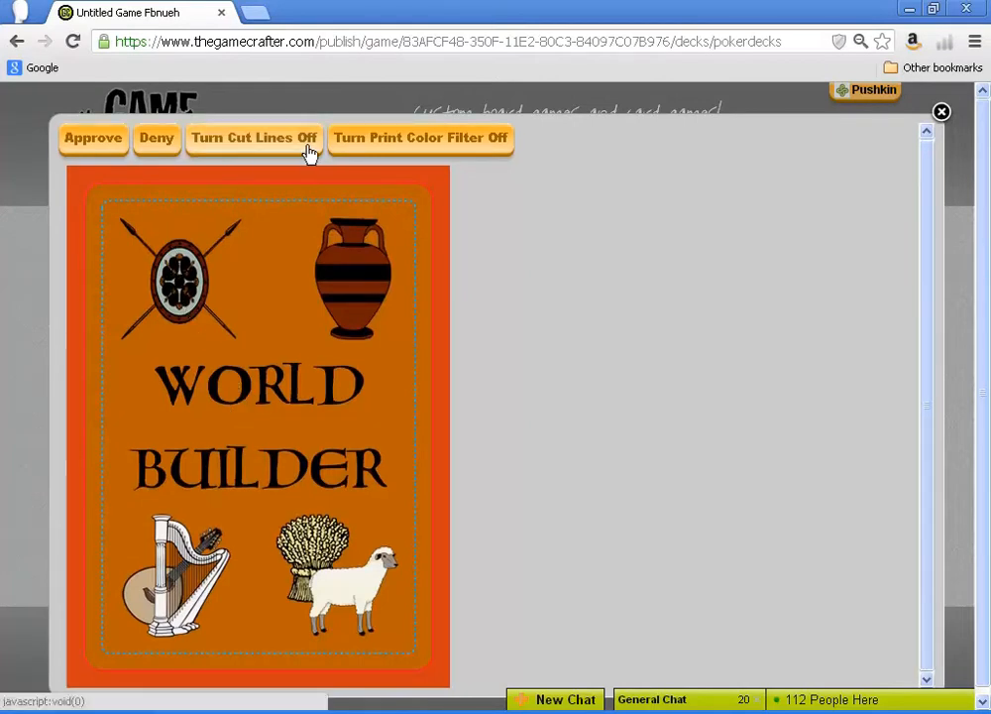
{"action": "left_click", "coordinate": [356, 150]}
{"action": "left_click", "coordinate": [355, 151]}
{"action": "left_click", "coordinate": [285, 144]}
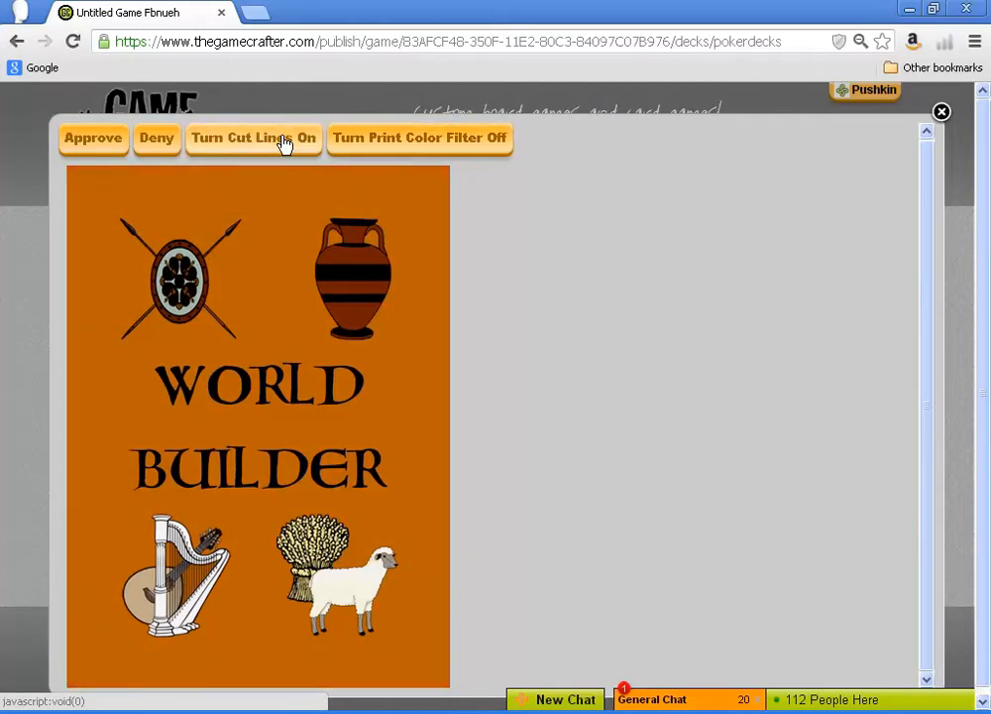
{"action": "left_click", "coordinate": [284, 144]}
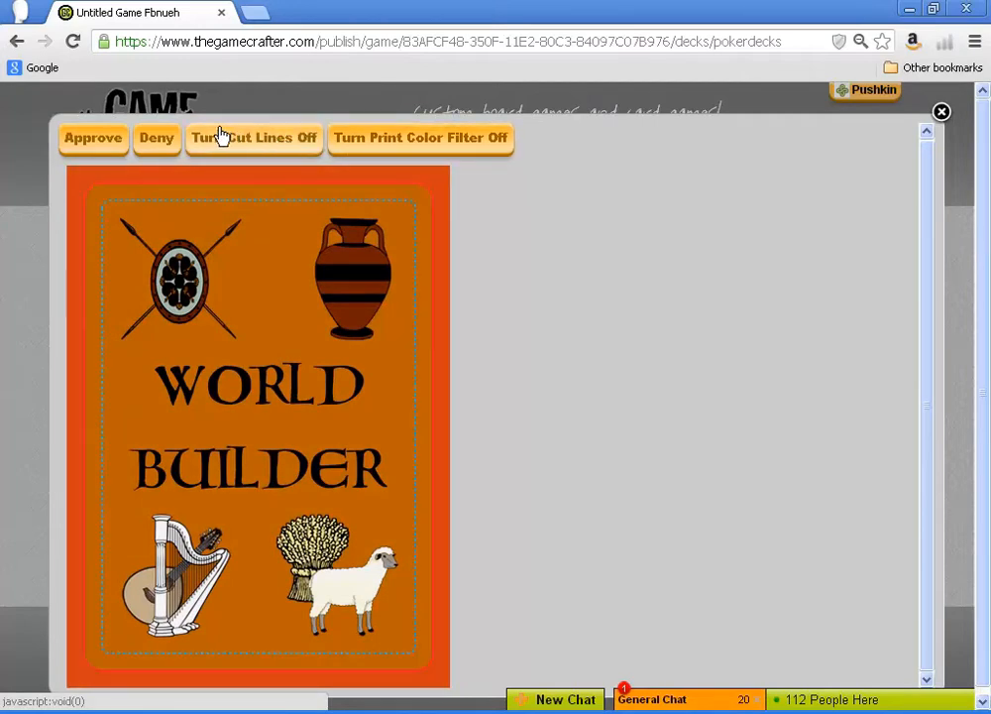
{"action": "left_click", "coordinate": [114, 145]}
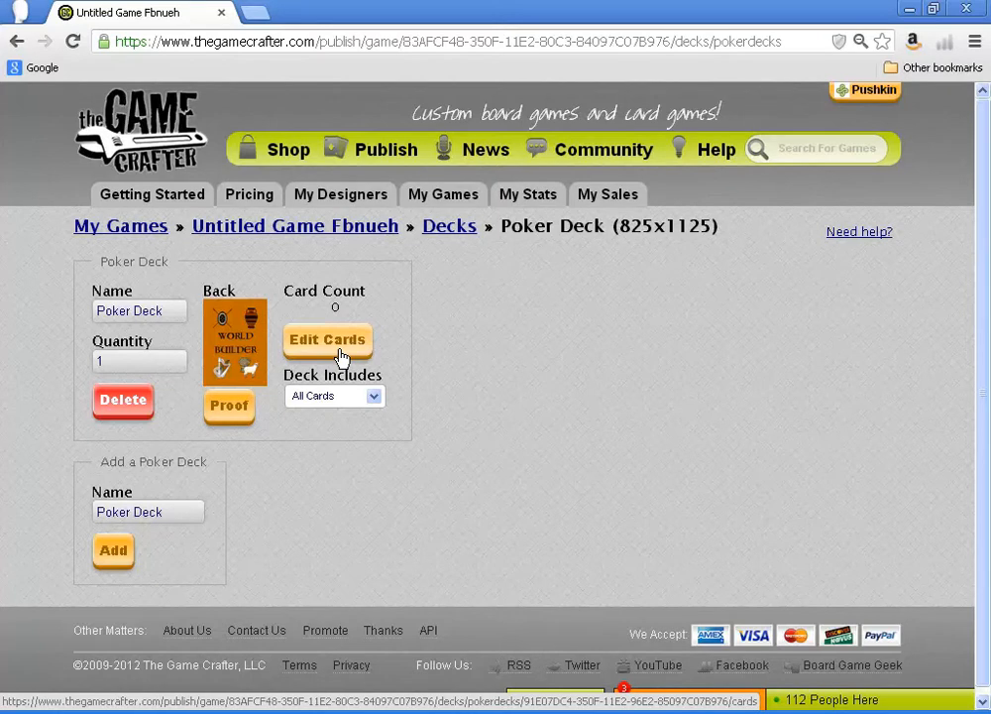
Import the poker deck's cards from the World Builder folder in File Set B.
{"action": "left_click", "coordinate": [340, 356]}
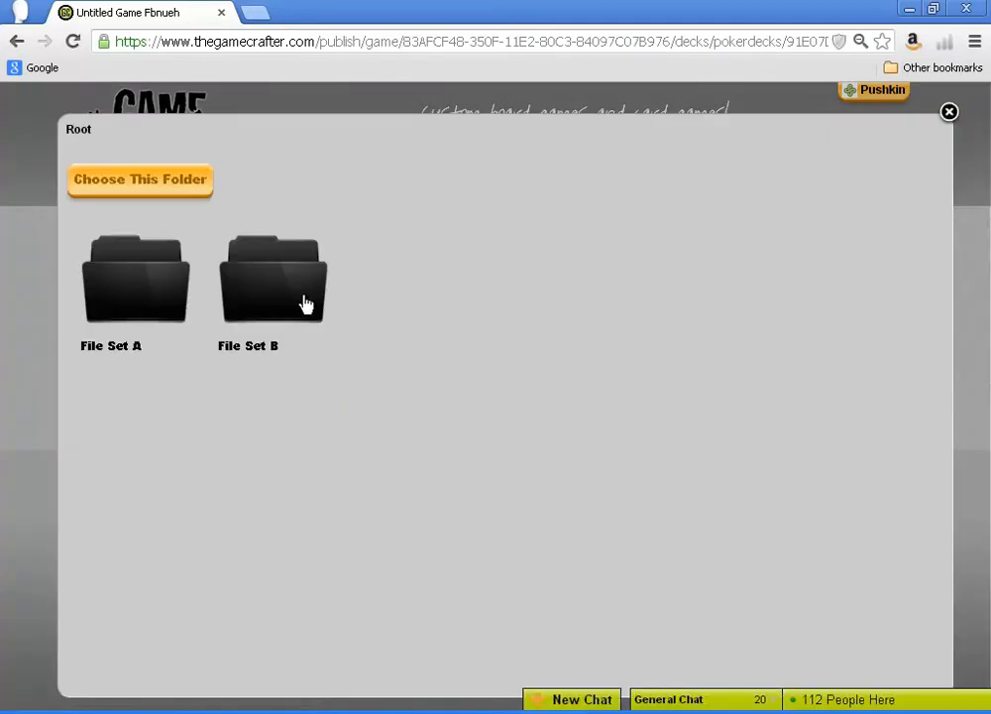
{"action": "left_click", "coordinate": [306, 304]}
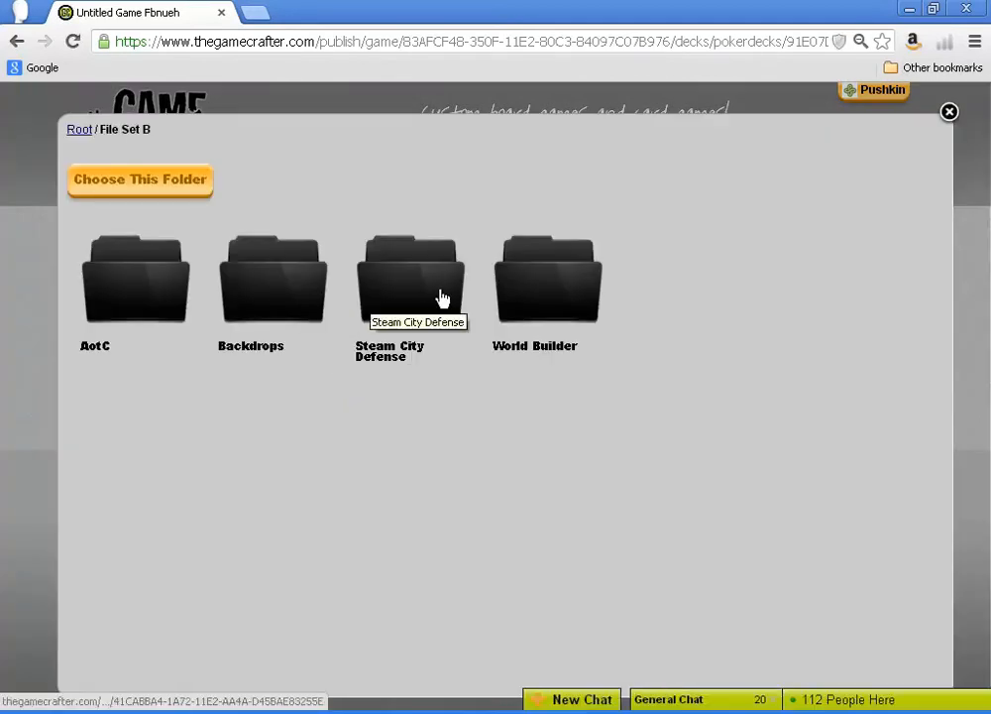
{"action": "left_click", "coordinate": [529, 291]}
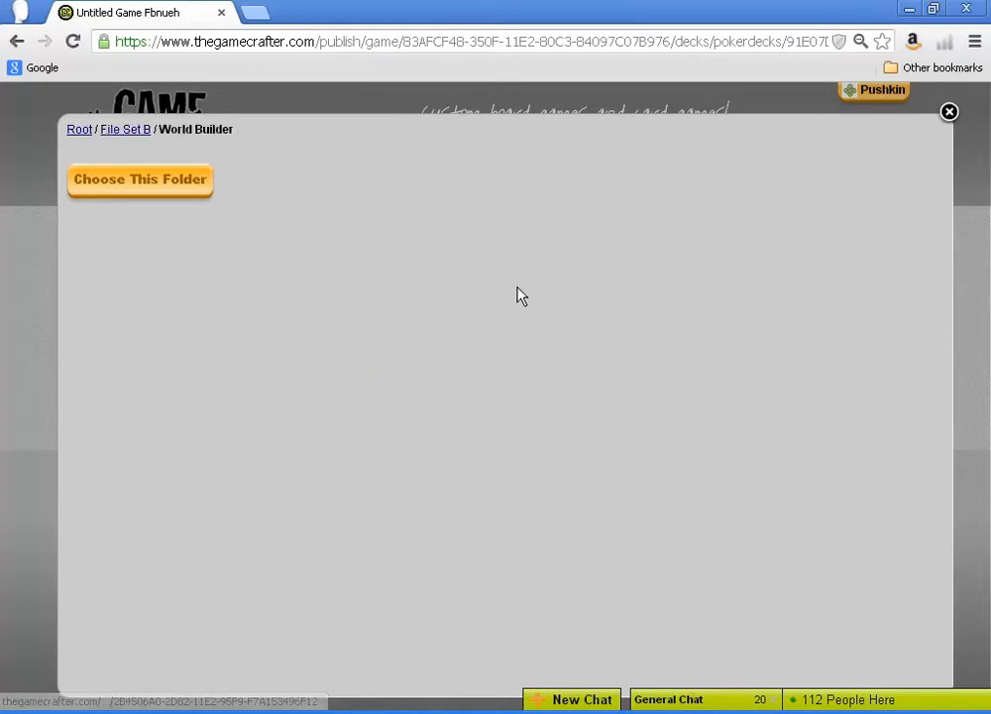
{"action": "left_click", "coordinate": [192, 196]}
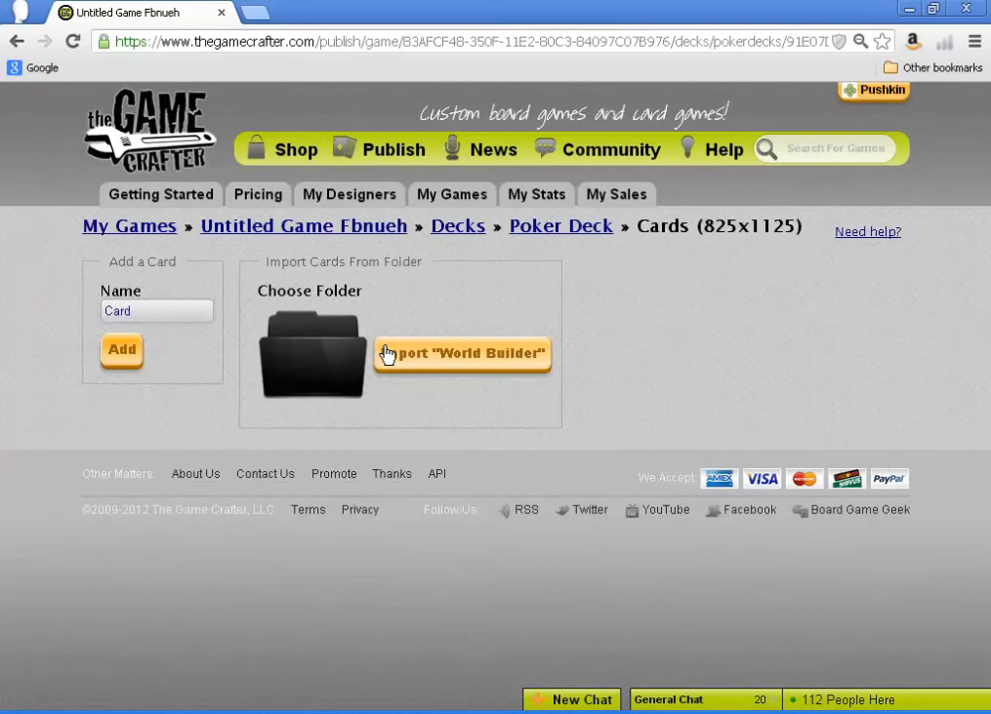
{"action": "left_click", "coordinate": [387, 355]}
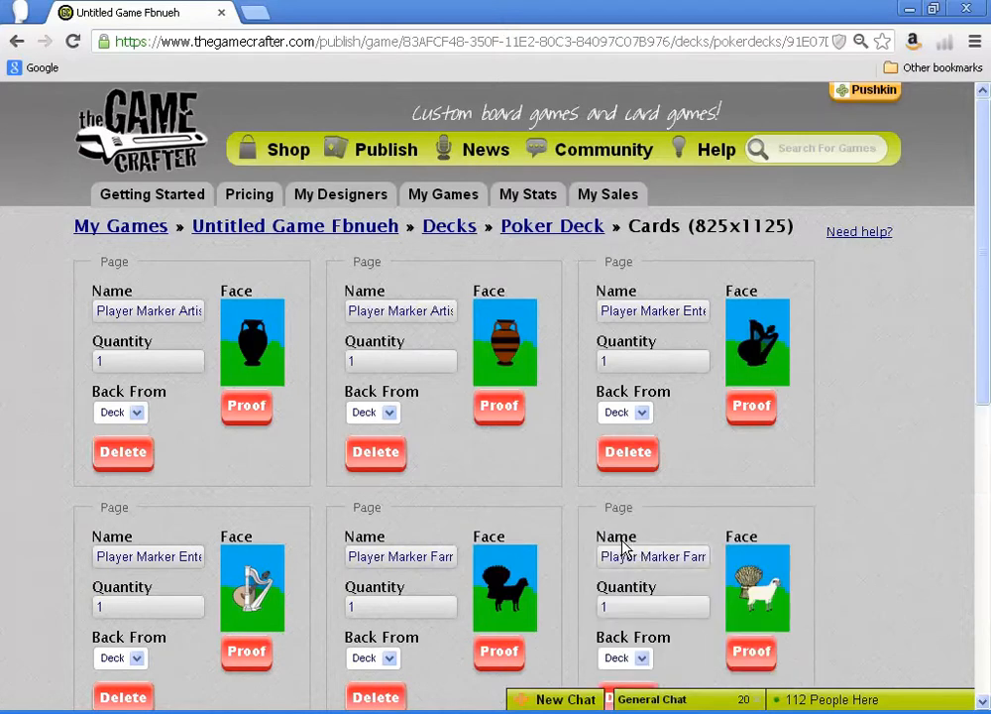
Examine the imported cards and their faces as they are added to the poker deck's card list.
{"action": "scroll", "coordinate": [625, 545], "scroll_direction": "down", "scroll_amount": 3}
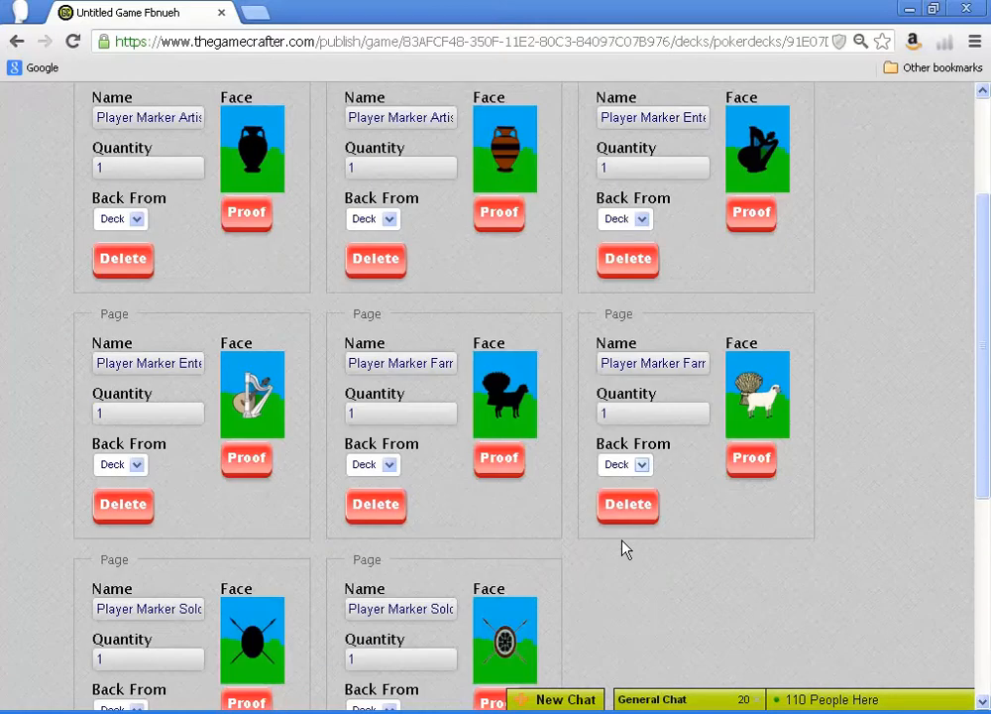
{"action": "scroll", "coordinate": [625, 550], "scroll_direction": "down", "scroll_amount": 1}
{"action": "scroll", "coordinate": [624, 549], "scroll_direction": "down", "scroll_amount": 2}
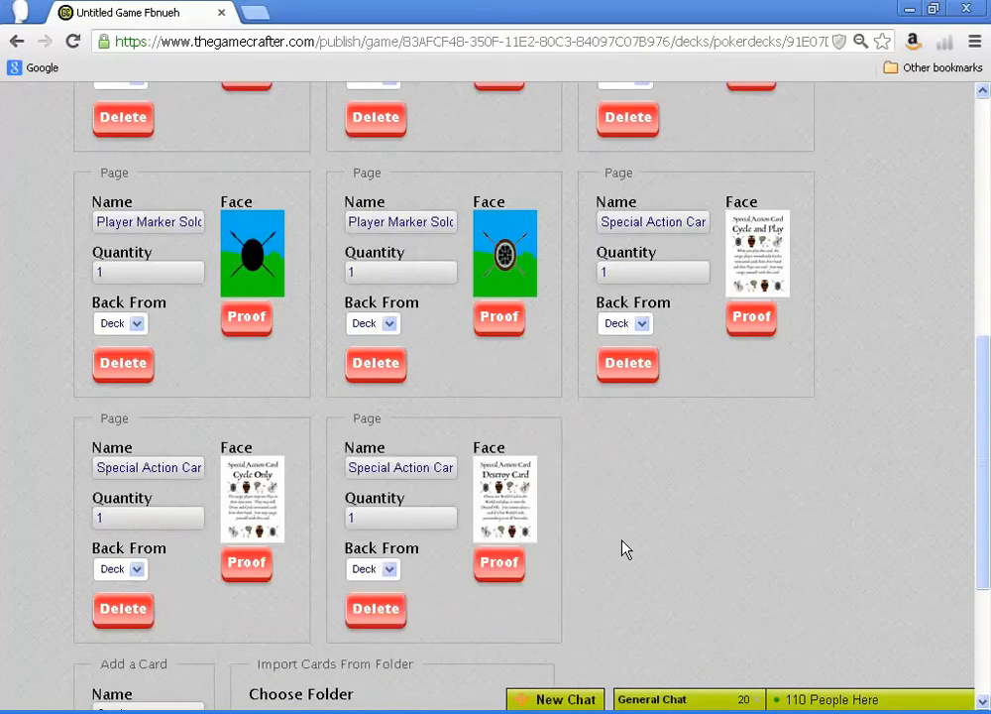
{"action": "scroll", "coordinate": [625, 549], "scroll_direction": "down", "scroll_amount": 2}
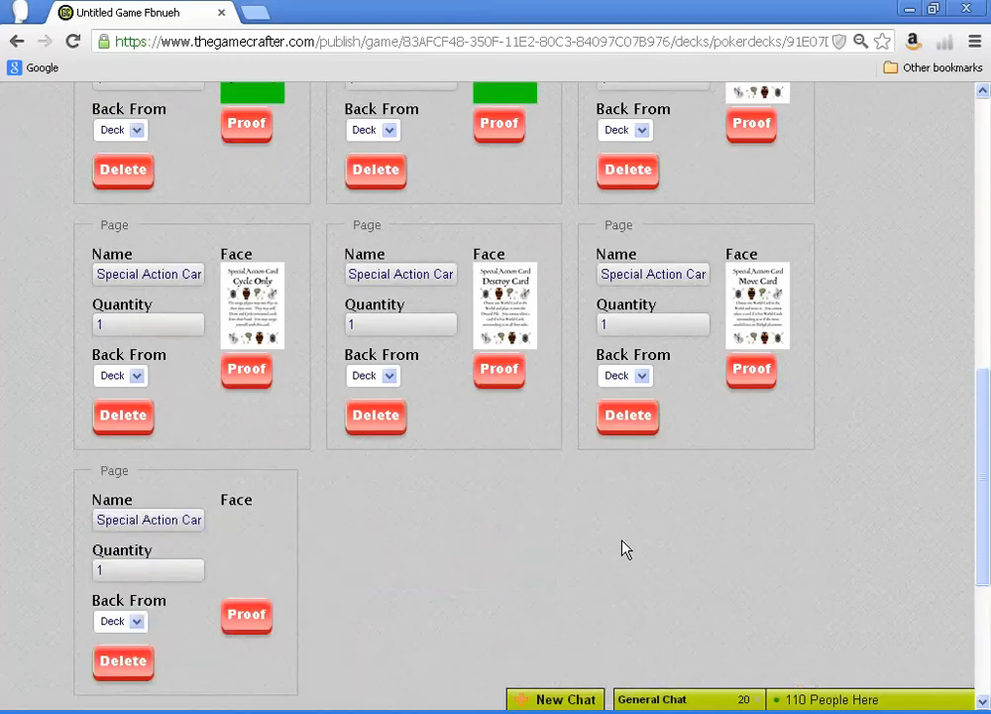
{"action": "scroll", "coordinate": [624, 548], "scroll_direction": "down", "scroll_amount": 2}
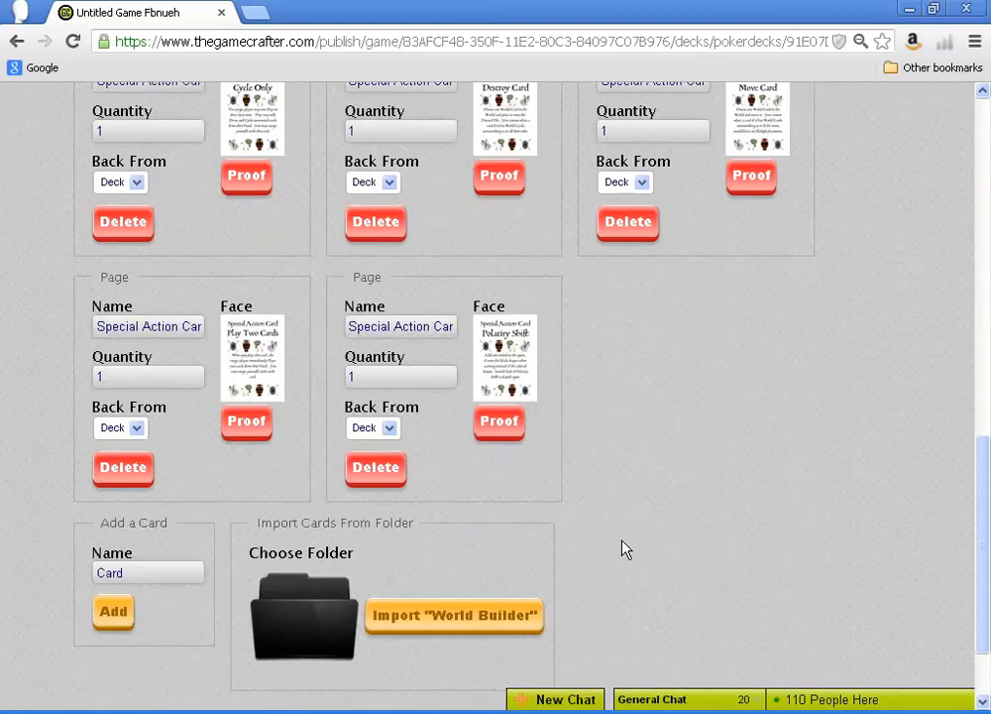
{"action": "scroll", "coordinate": [625, 548], "scroll_direction": "down", "scroll_amount": 1}
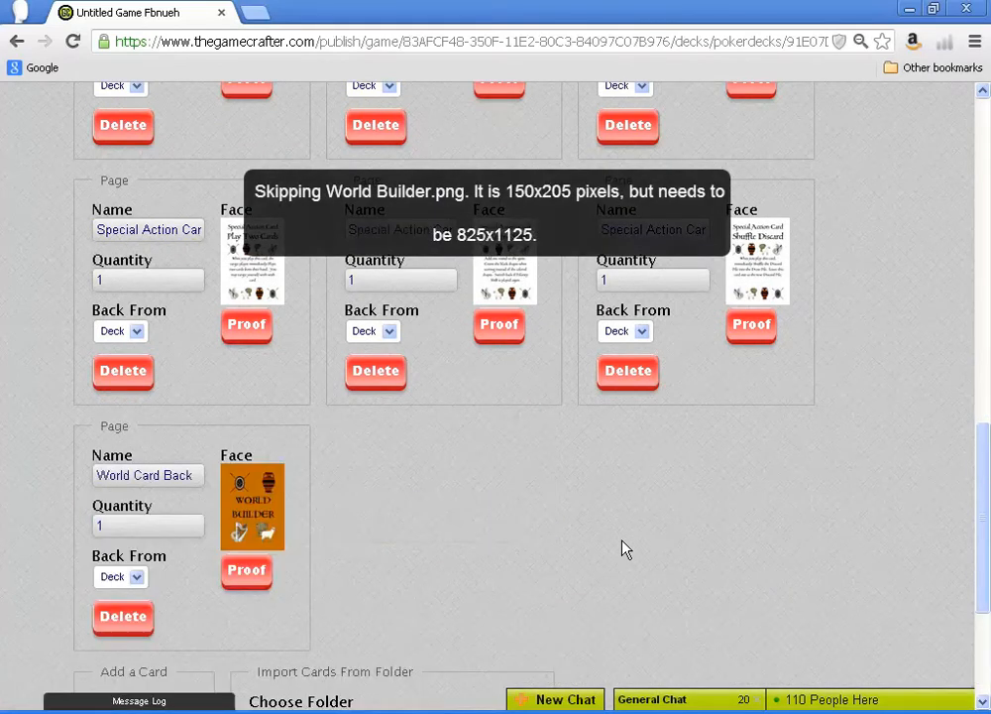
{"action": "scroll", "coordinate": [625, 549], "scroll_direction": "down", "scroll_amount": 1}
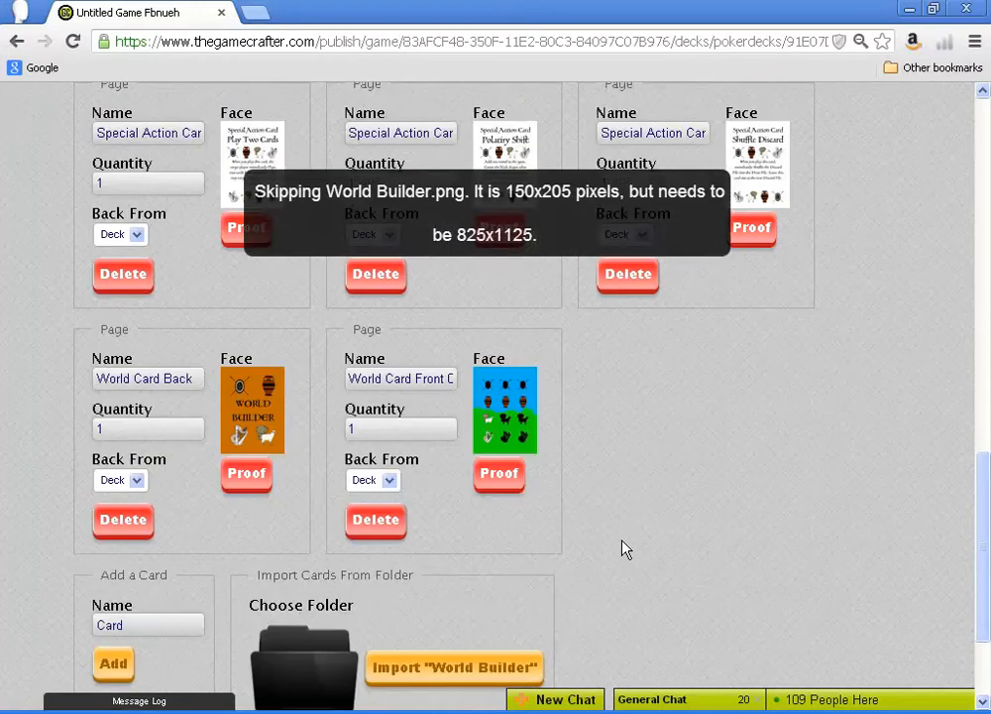
{"action": "scroll", "coordinate": [624, 548], "scroll_direction": "down", "scroll_amount": 1}
{"action": "scroll", "coordinate": [624, 548], "scroll_direction": "down", "scroll_amount": 1}
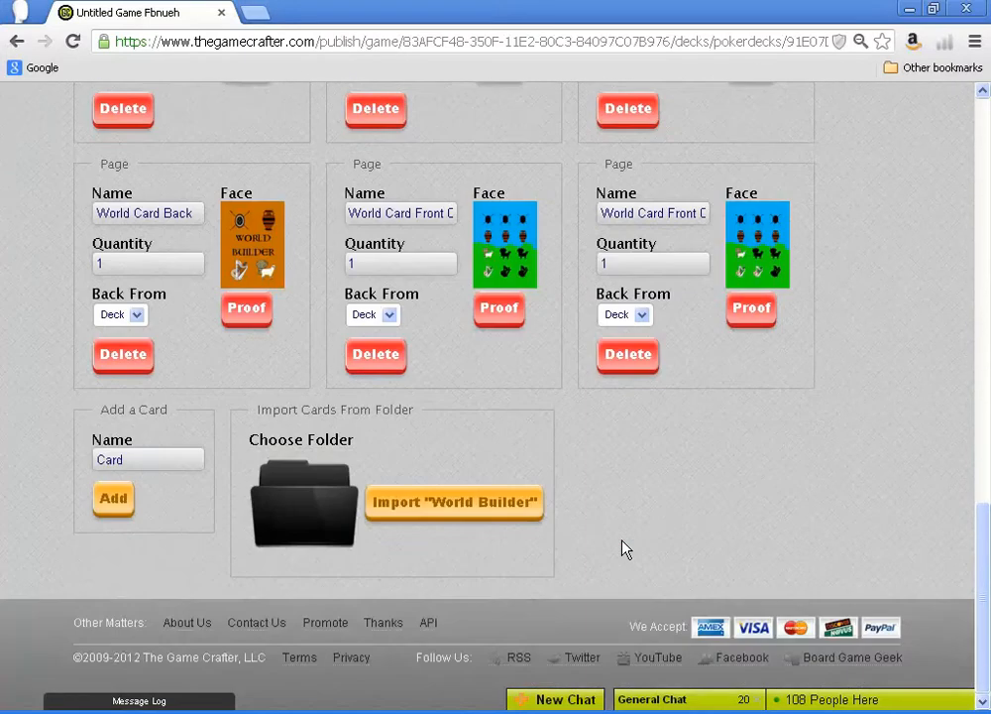
{"action": "scroll", "coordinate": [625, 548], "scroll_direction": "down", "scroll_amount": 1}
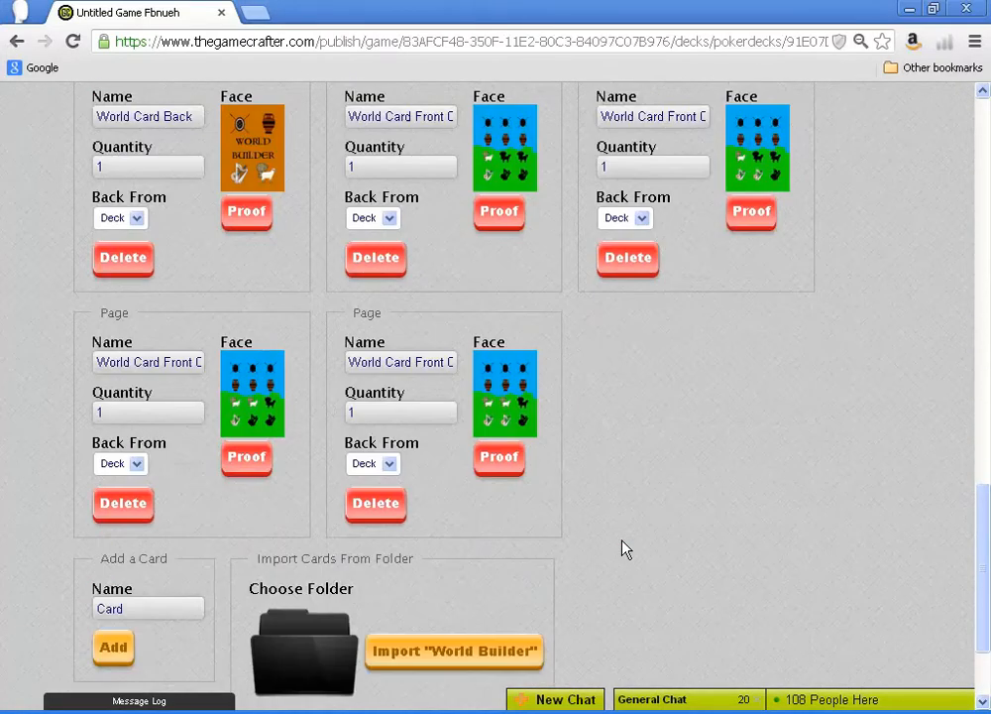
{"action": "scroll", "coordinate": [625, 548], "scroll_direction": "down", "scroll_amount": 1}
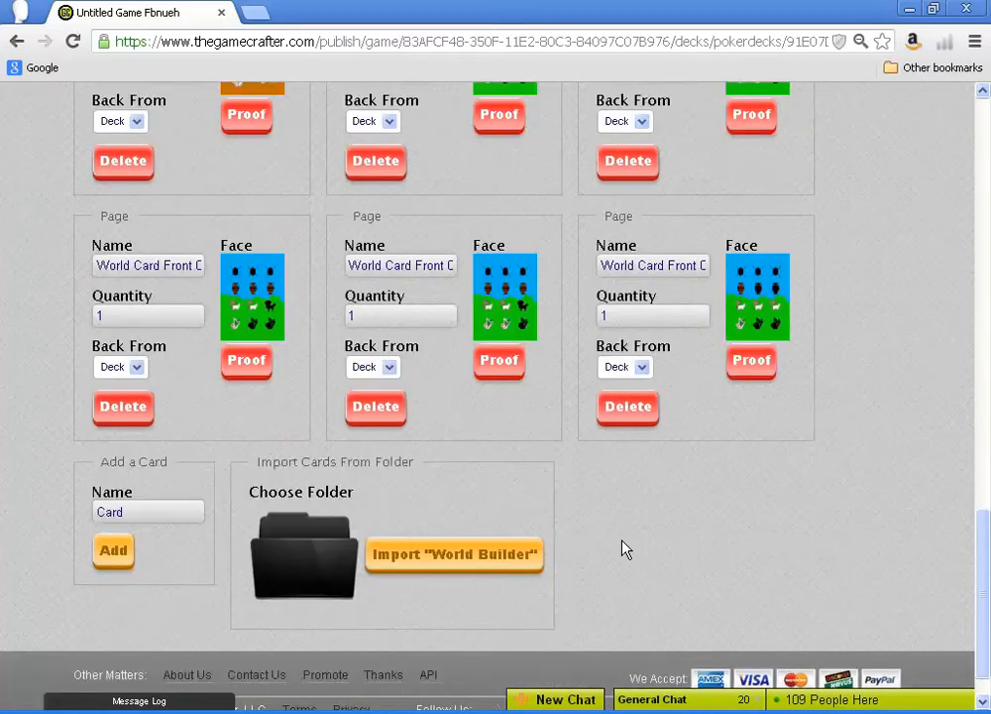
{"action": "scroll", "coordinate": [624, 549], "scroll_direction": "down", "scroll_amount": 1}
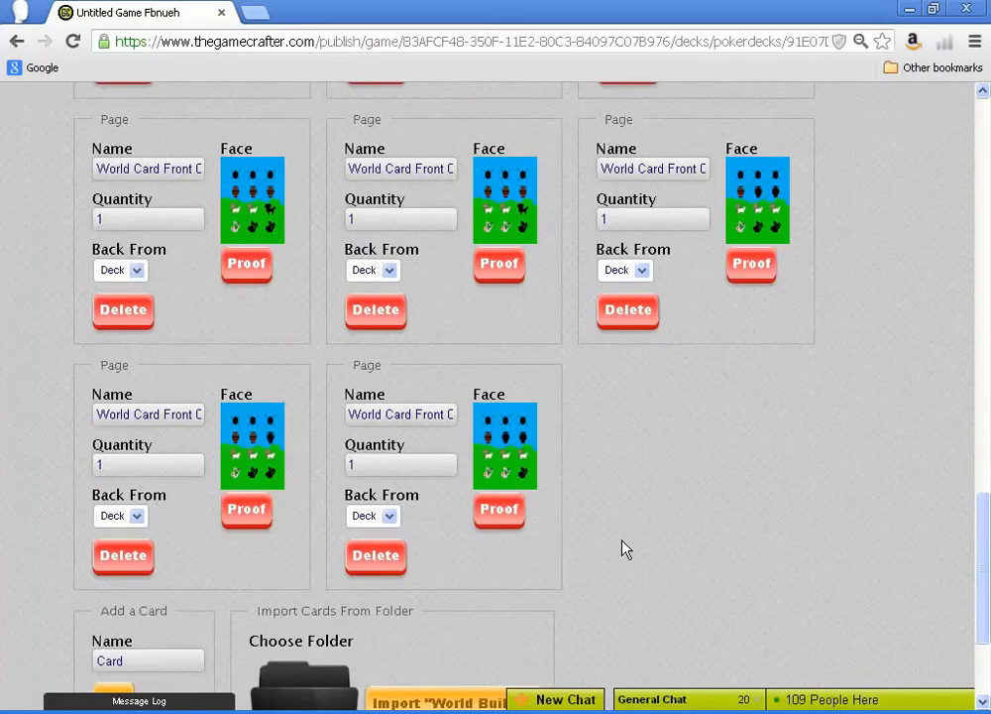
{"action": "scroll", "coordinate": [624, 548], "scroll_direction": "down", "scroll_amount": 1}
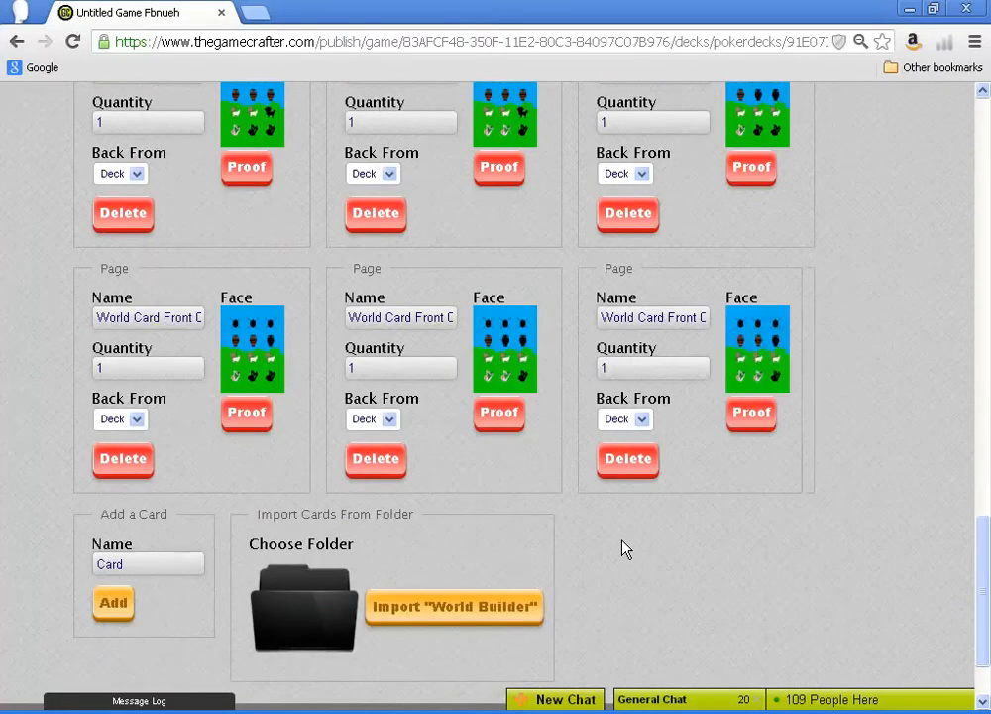
{"action": "scroll", "coordinate": [624, 548], "scroll_direction": "down", "scroll_amount": 1}
{"action": "scroll", "coordinate": [625, 548], "scroll_direction": "down", "scroll_amount": 1}
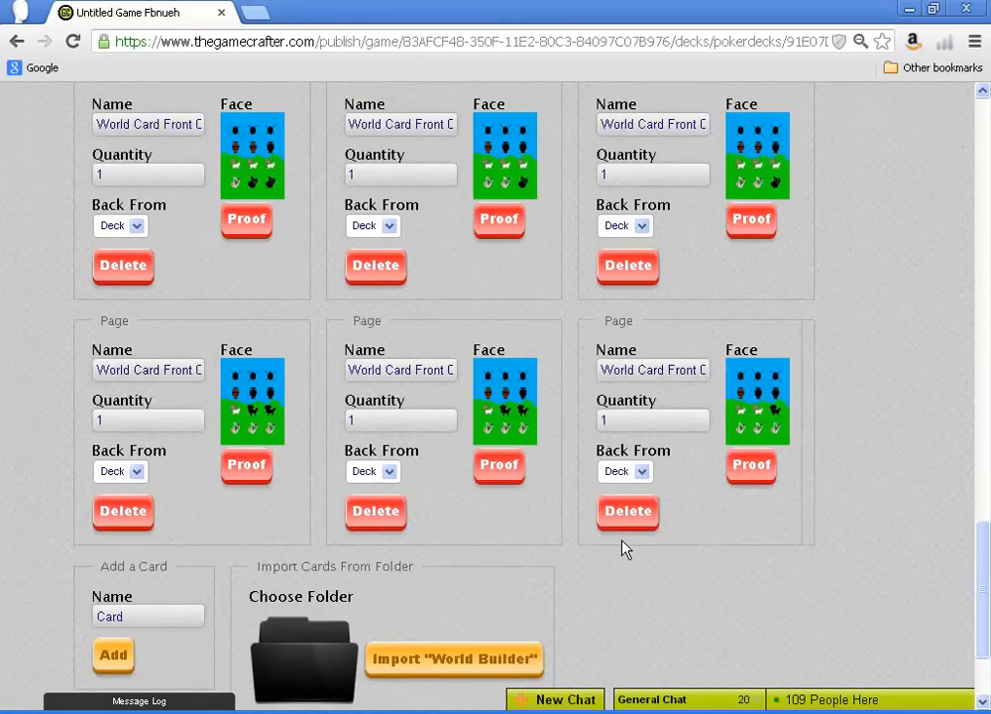
{"action": "scroll", "coordinate": [625, 549], "scroll_direction": "down", "scroll_amount": 1}
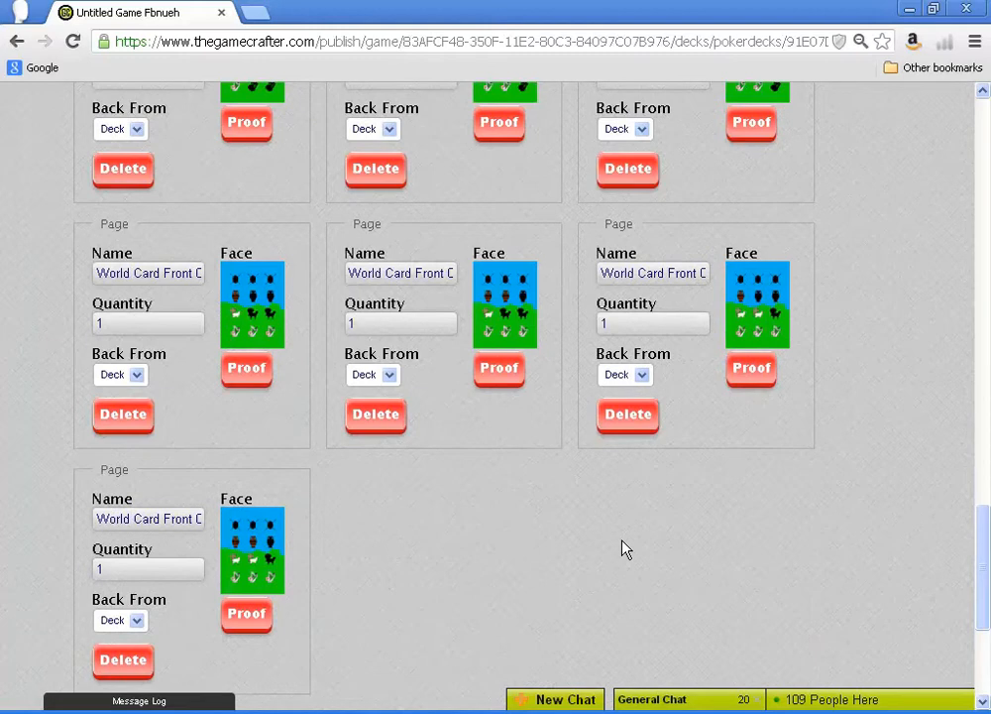
{"action": "scroll", "coordinate": [625, 548], "scroll_direction": "down", "scroll_amount": 1}
{"action": "scroll", "coordinate": [625, 548], "scroll_direction": "down", "scroll_amount": 1}
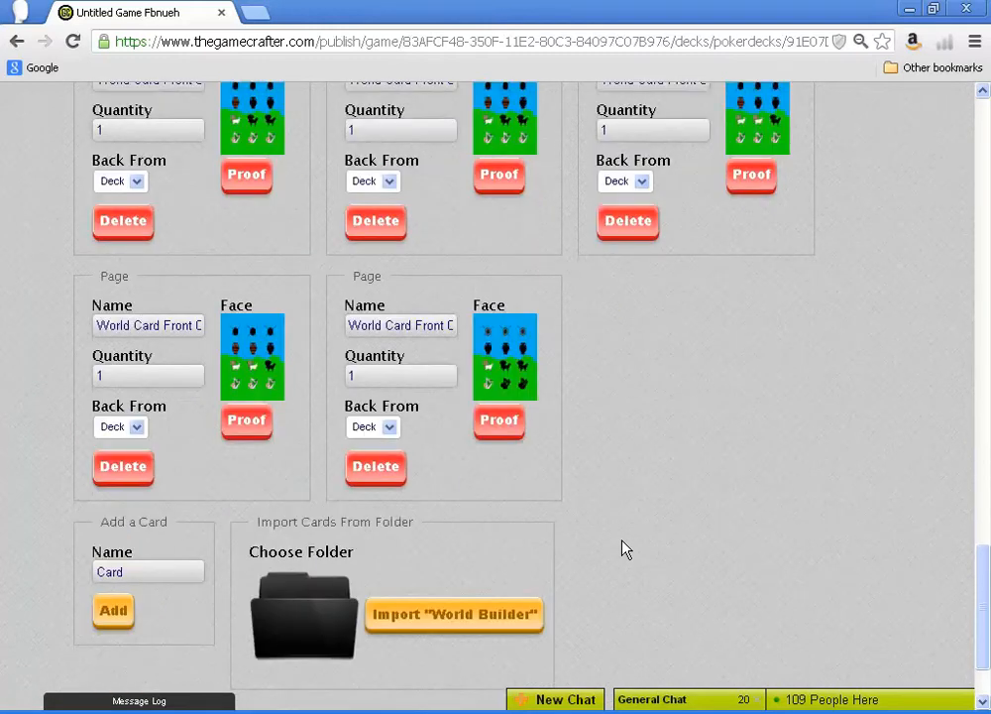
{"action": "scroll", "coordinate": [625, 549], "scroll_direction": "down", "scroll_amount": 1}
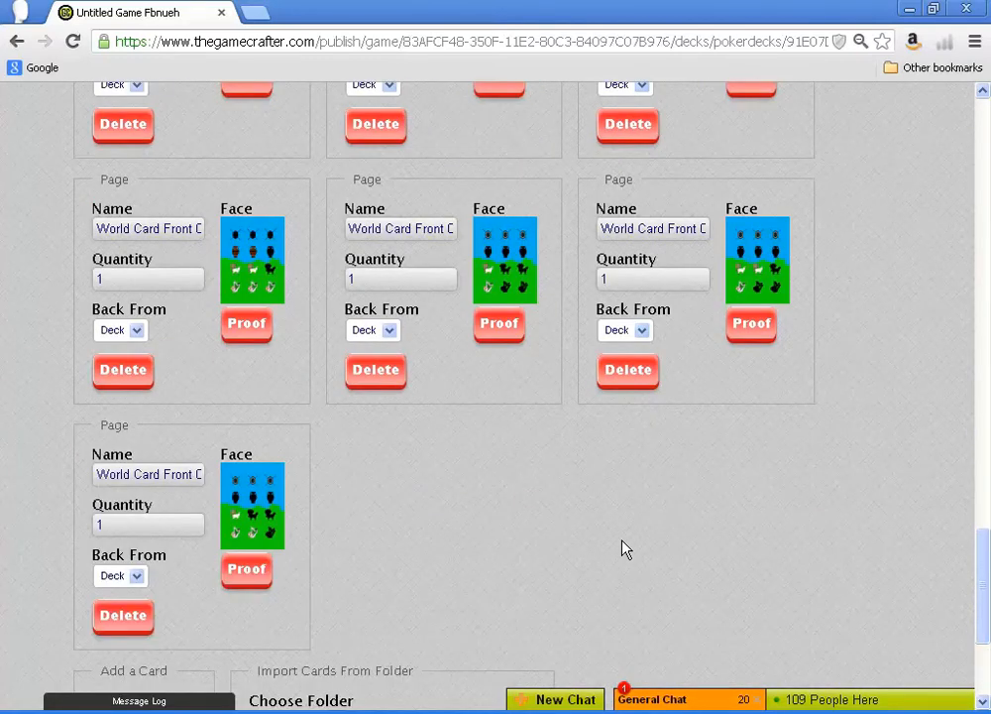
Follow the rest of the World Builder import, reviewing the World Card Front cards down to the end of the card list.
{"action": "scroll", "coordinate": [624, 548], "scroll_direction": "down", "scroll_amount": 1}
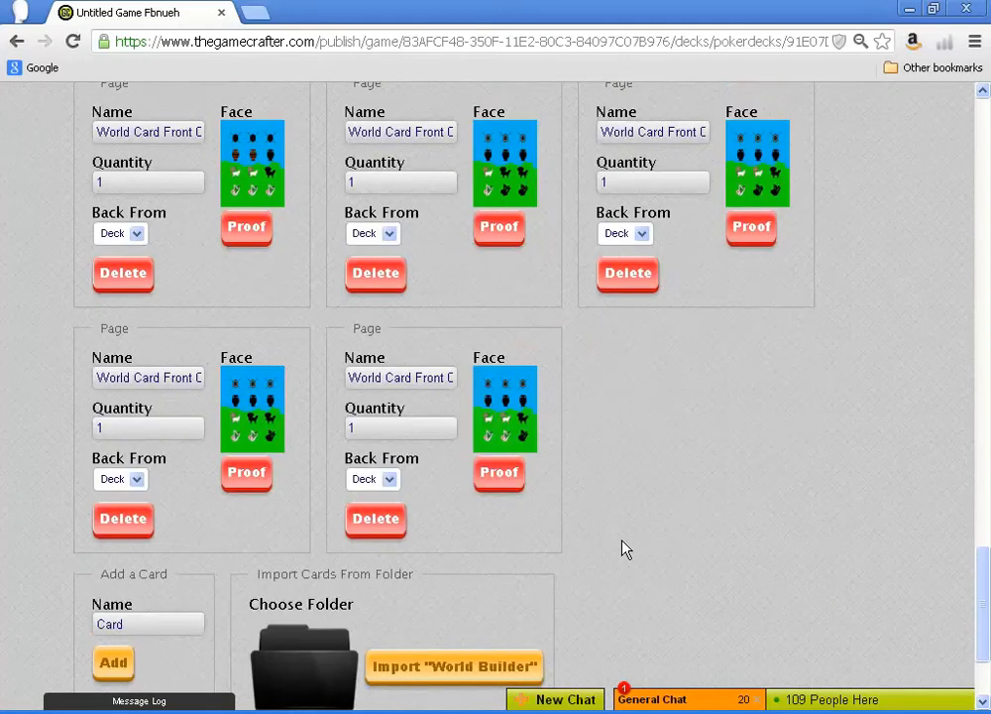
{"action": "scroll", "coordinate": [625, 548], "scroll_direction": "down", "scroll_amount": 1}
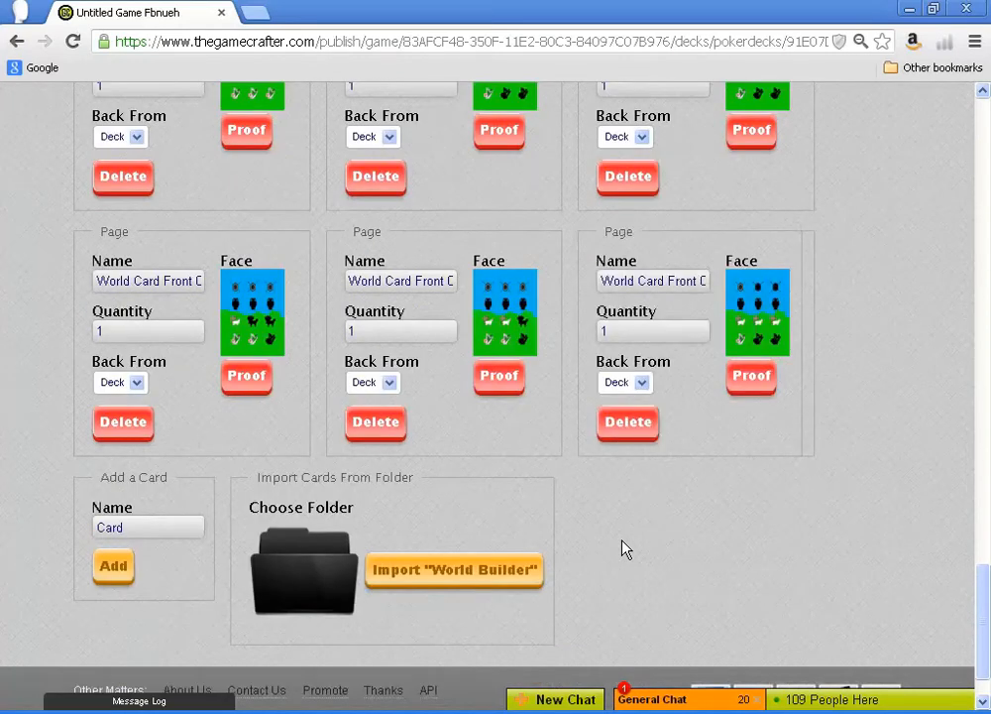
{"action": "scroll", "coordinate": [625, 548], "scroll_direction": "down", "scroll_amount": 1}
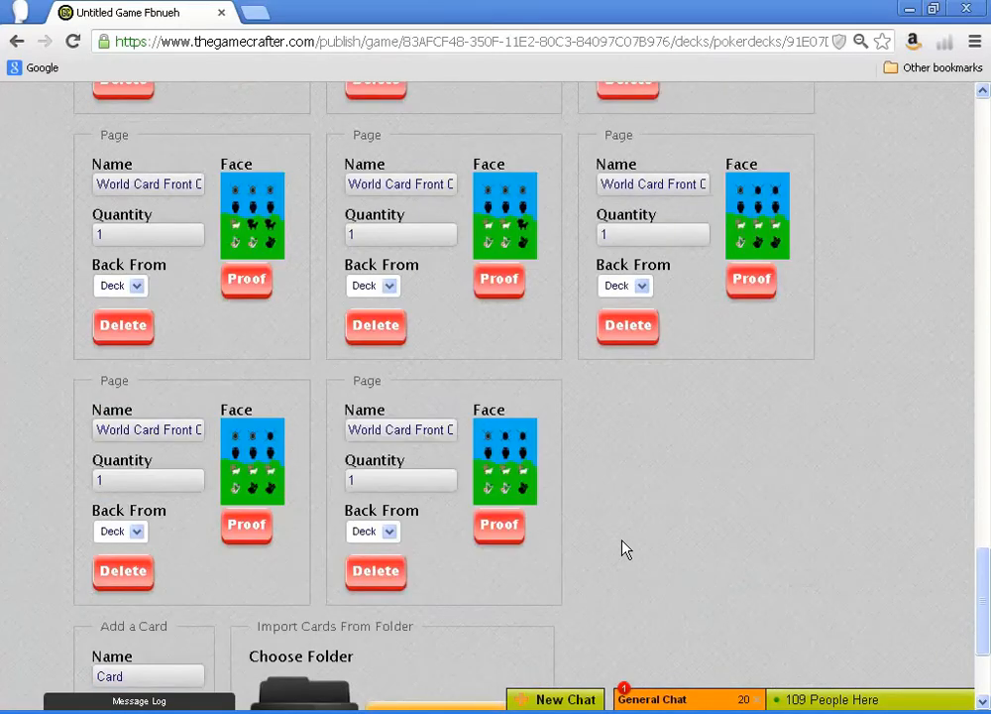
{"action": "scroll", "coordinate": [624, 549], "scroll_direction": "down", "scroll_amount": 1}
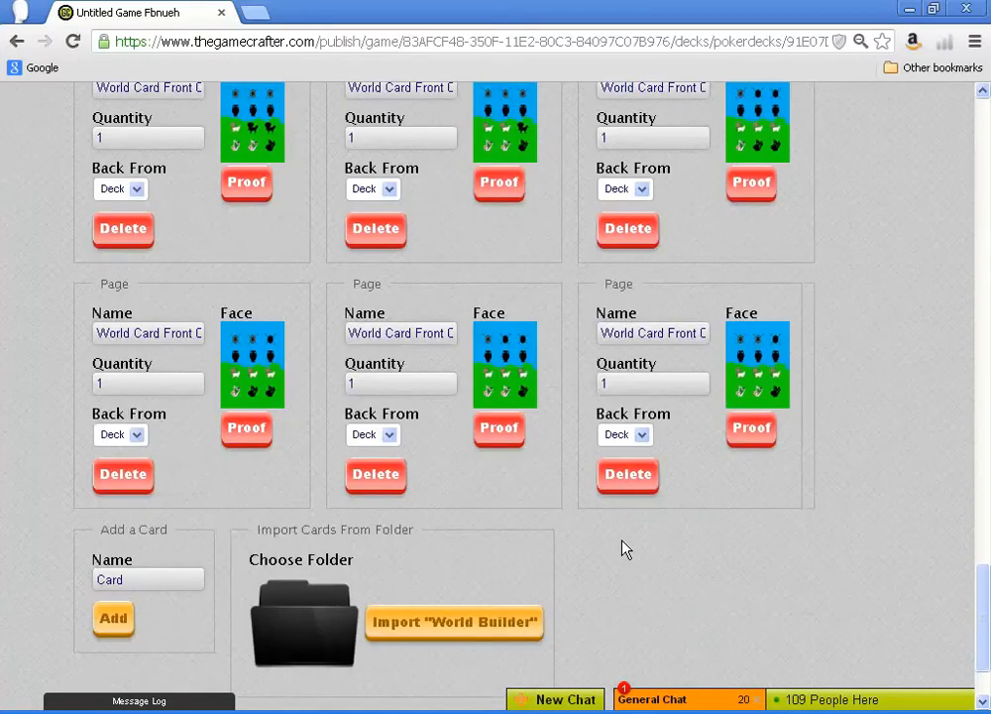
{"action": "scroll", "coordinate": [624, 548], "scroll_direction": "down", "scroll_amount": 1}
{"action": "scroll", "coordinate": [625, 548], "scroll_direction": "down", "scroll_amount": 1}
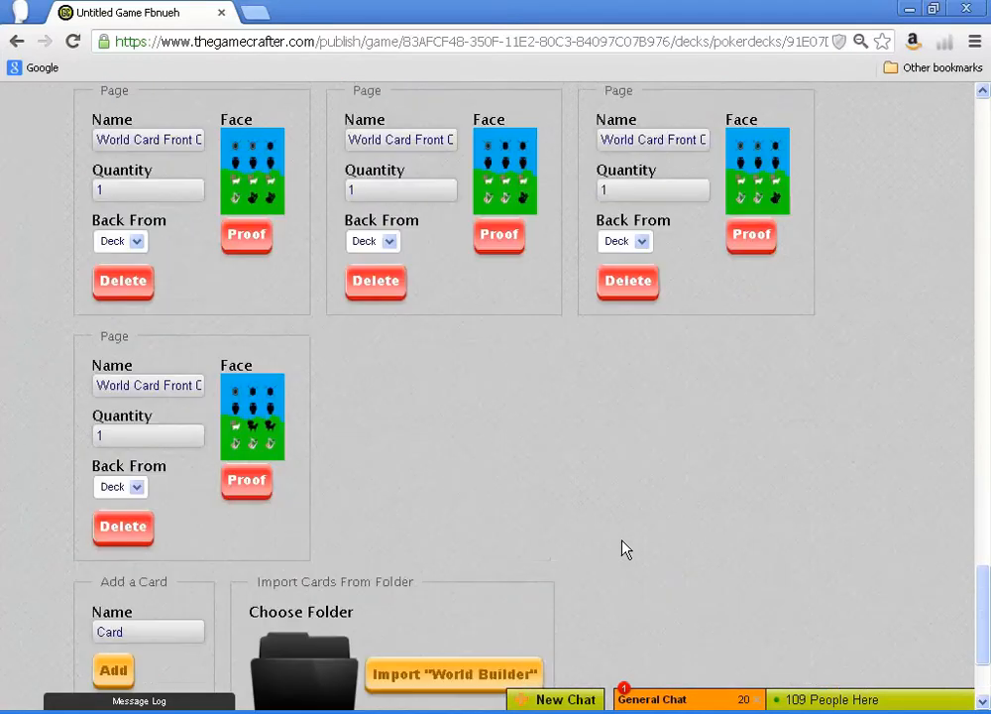
{"action": "scroll", "coordinate": [624, 548], "scroll_direction": "down", "scroll_amount": 1}
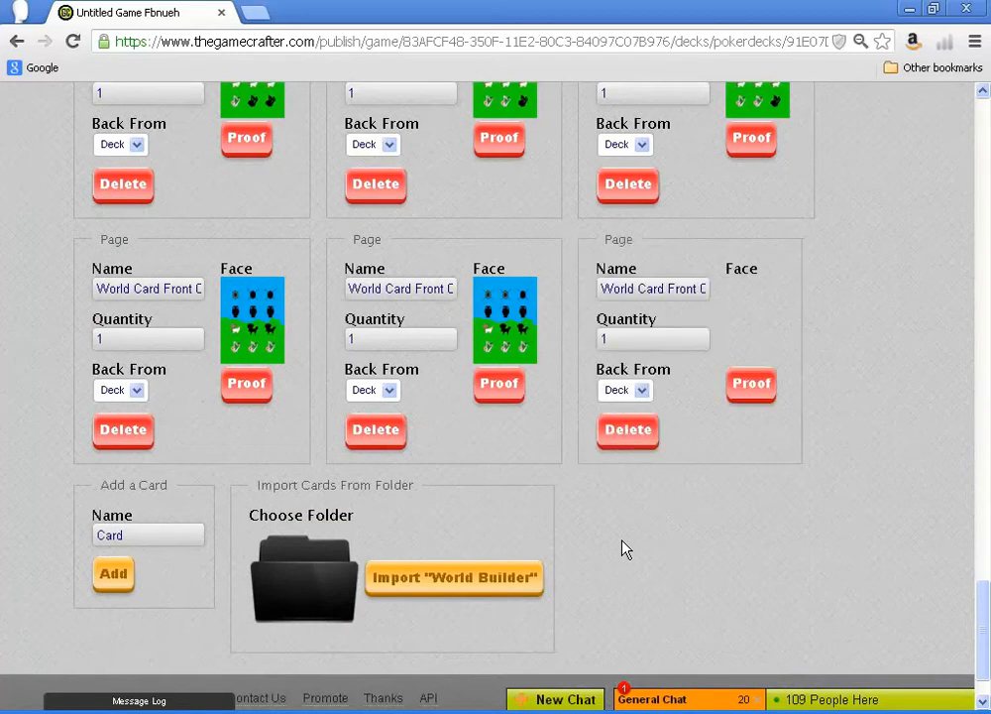
{"action": "scroll", "coordinate": [625, 549], "scroll_direction": "down", "scroll_amount": 1}
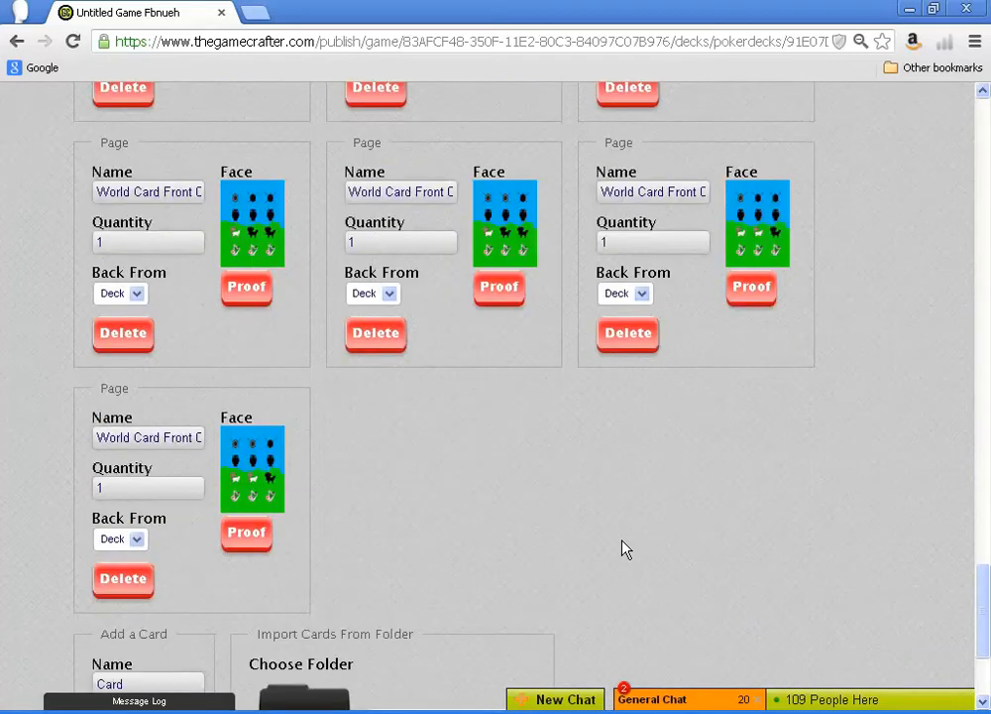
{"action": "scroll", "coordinate": [625, 549], "scroll_direction": "down", "scroll_amount": 1}
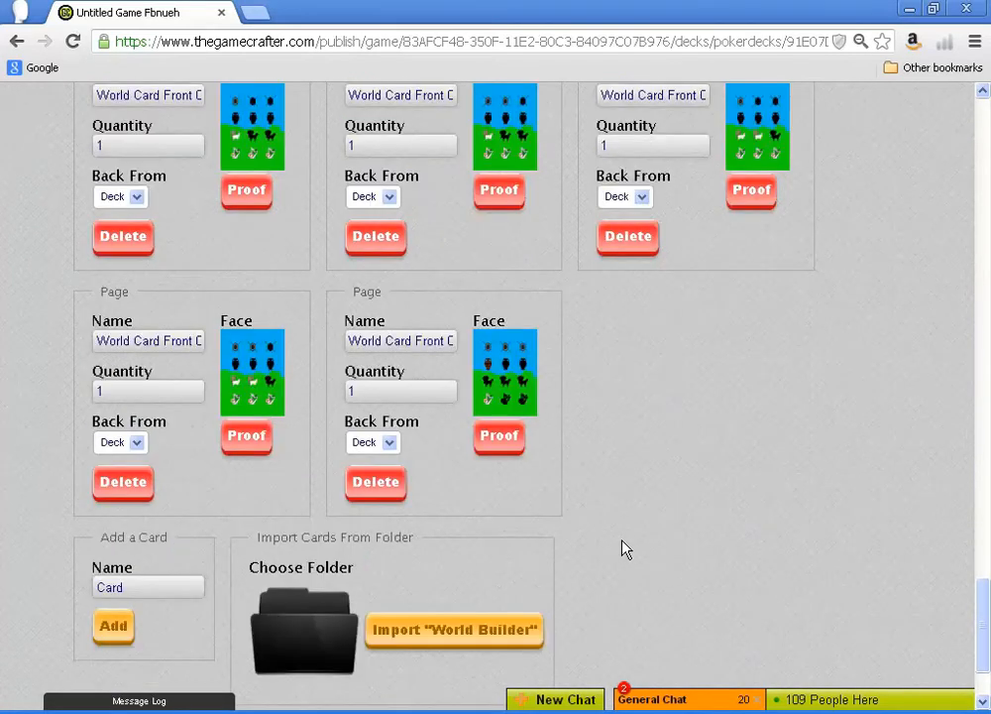
{"action": "scroll", "coordinate": [624, 548], "scroll_direction": "down", "scroll_amount": 1}
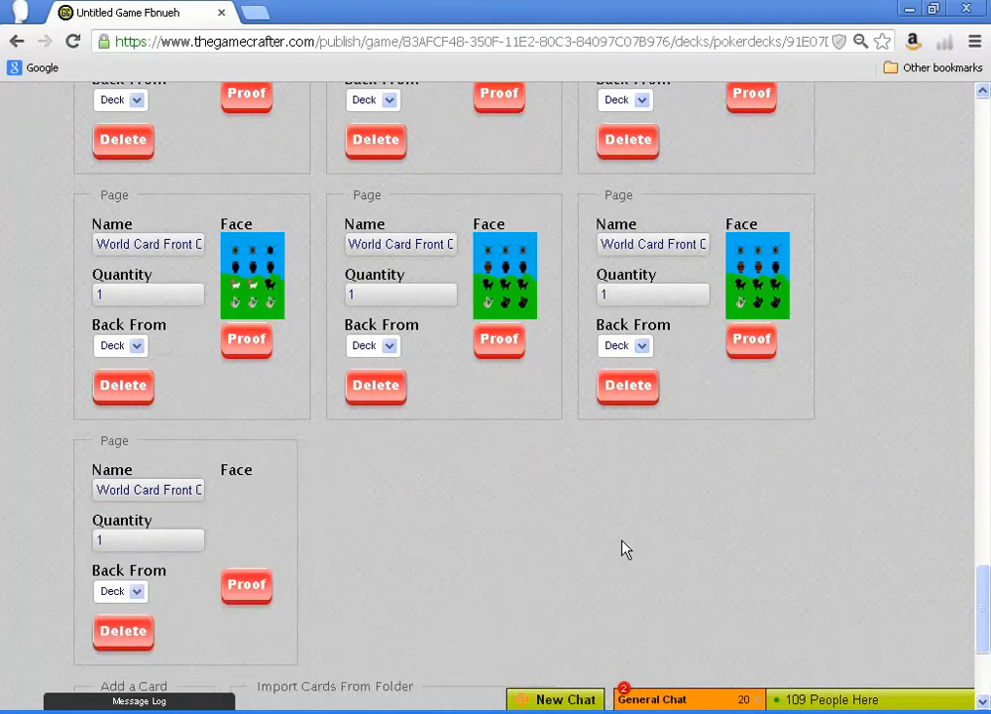
{"action": "scroll", "coordinate": [624, 548], "scroll_direction": "down", "scroll_amount": 1}
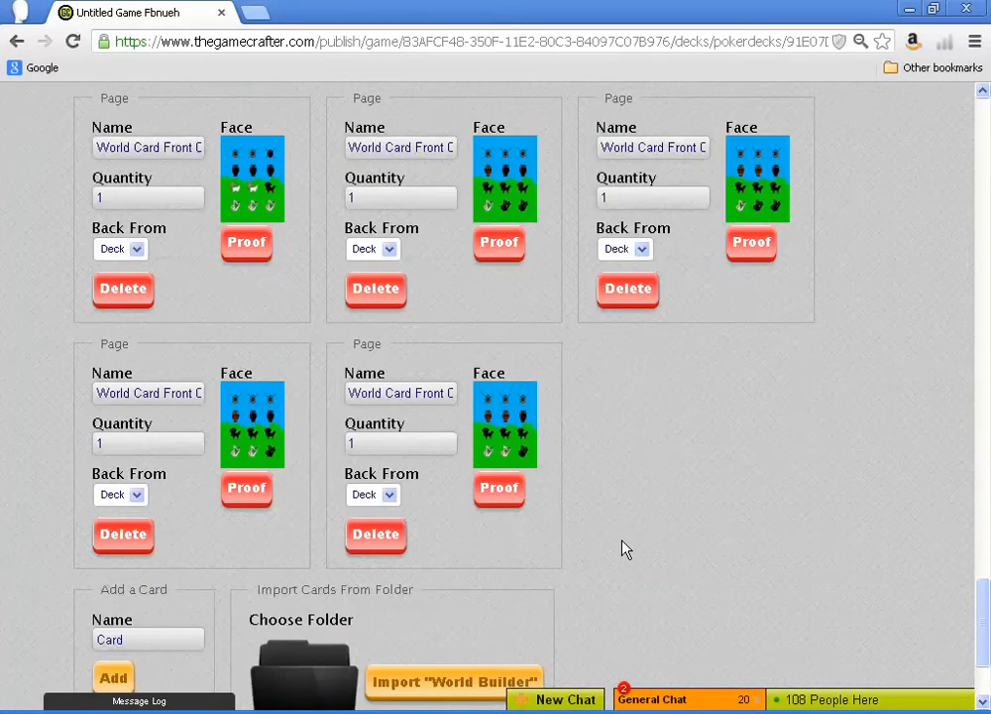
{"action": "scroll", "coordinate": [625, 548], "scroll_direction": "down", "scroll_amount": 1}
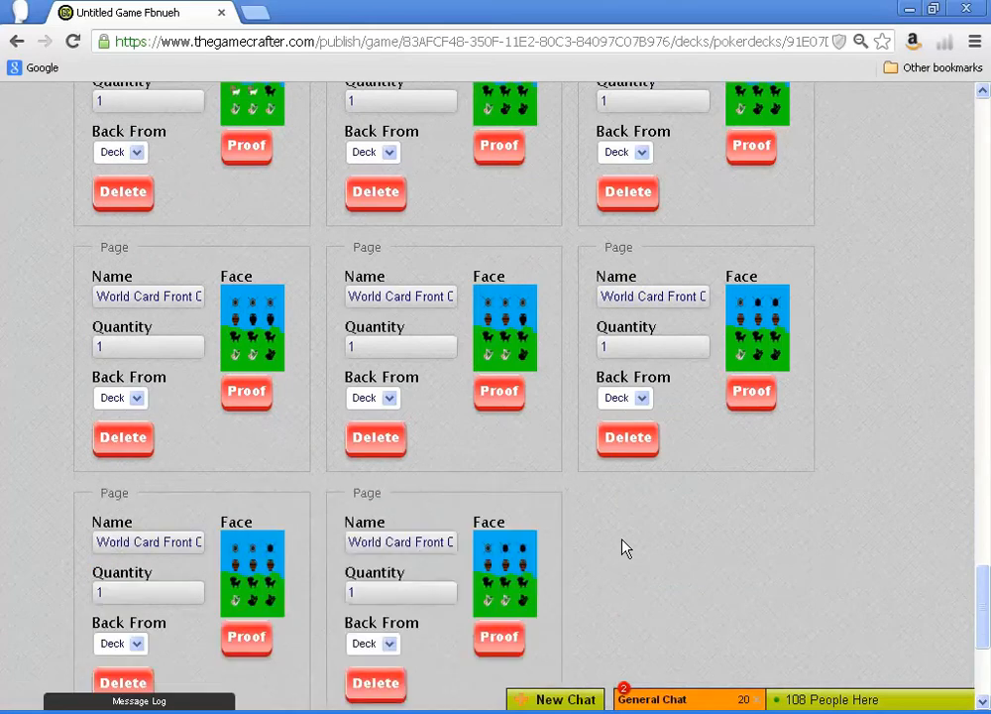
{"action": "scroll", "coordinate": [624, 548], "scroll_direction": "down", "scroll_amount": 1}
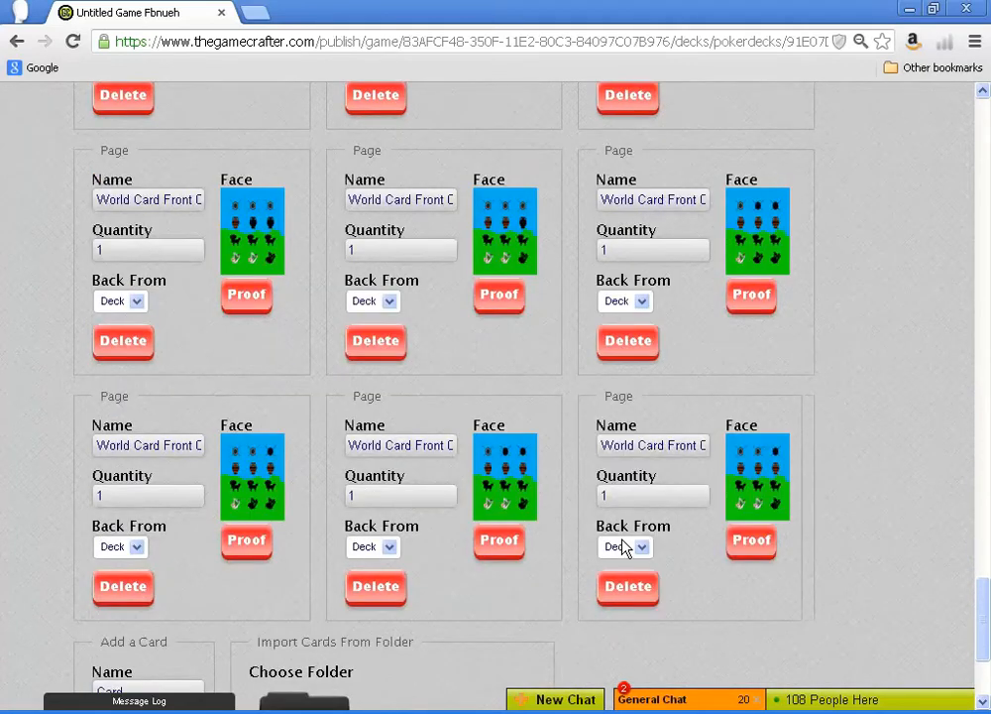
{"action": "scroll", "coordinate": [625, 548], "scroll_direction": "down", "scroll_amount": 1}
{"action": "scroll", "coordinate": [625, 548], "scroll_direction": "down", "scroll_amount": 1}
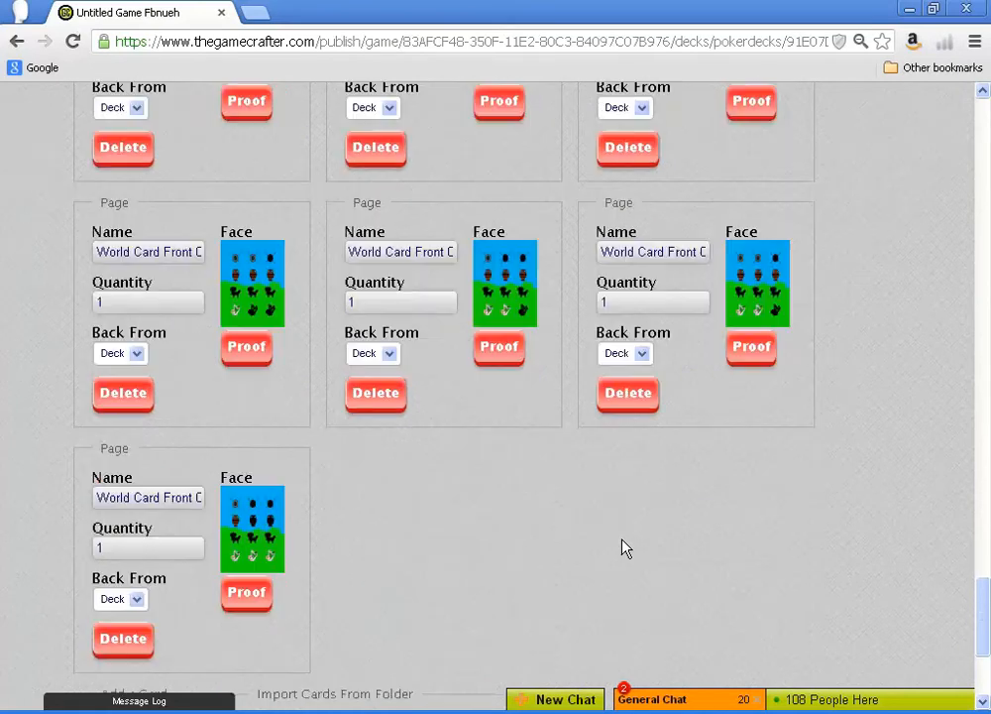
{"action": "scroll", "coordinate": [624, 548], "scroll_direction": "down", "scroll_amount": 1}
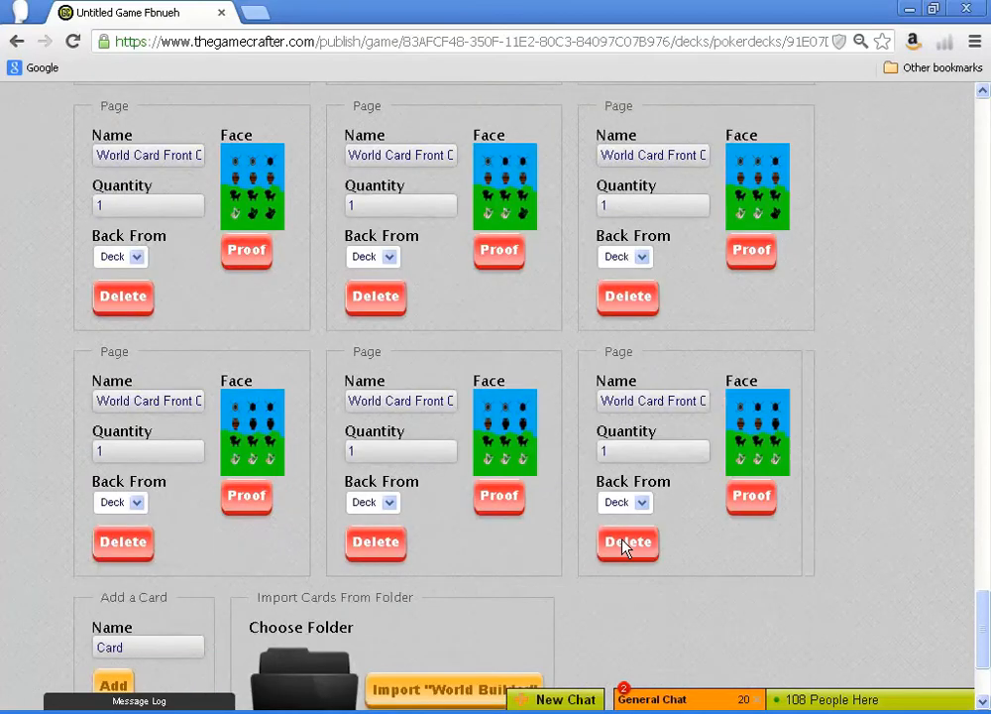
{"action": "scroll", "coordinate": [625, 548], "scroll_direction": "down", "scroll_amount": 1}
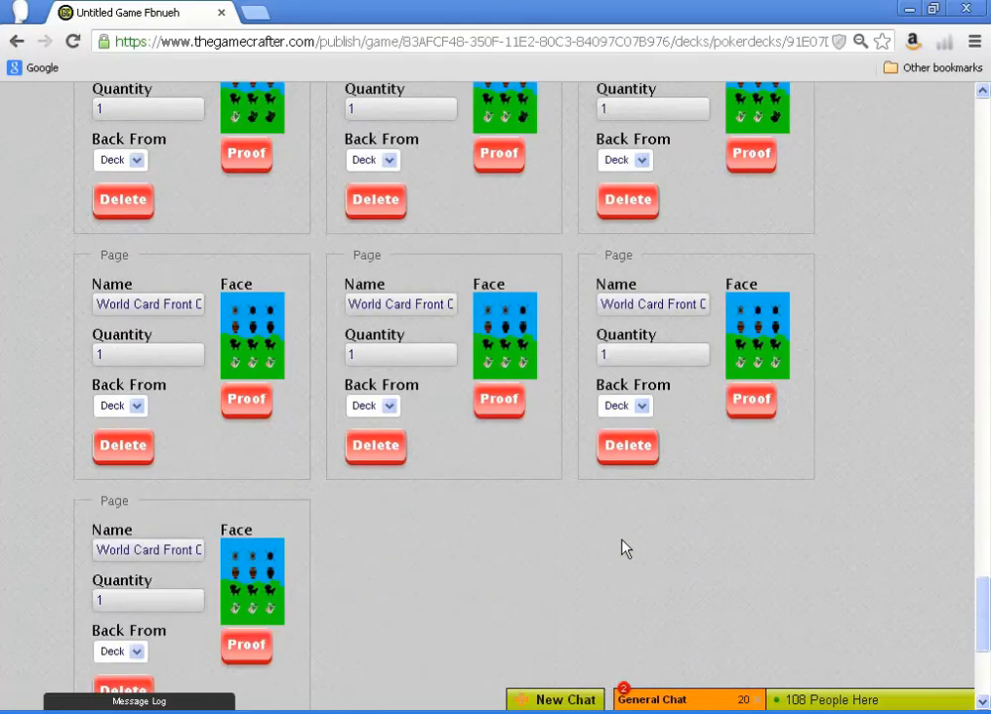
{"action": "scroll", "coordinate": [624, 548], "scroll_direction": "down", "scroll_amount": 1}
{"action": "scroll", "coordinate": [626, 548], "scroll_direction": "down", "scroll_amount": 1}
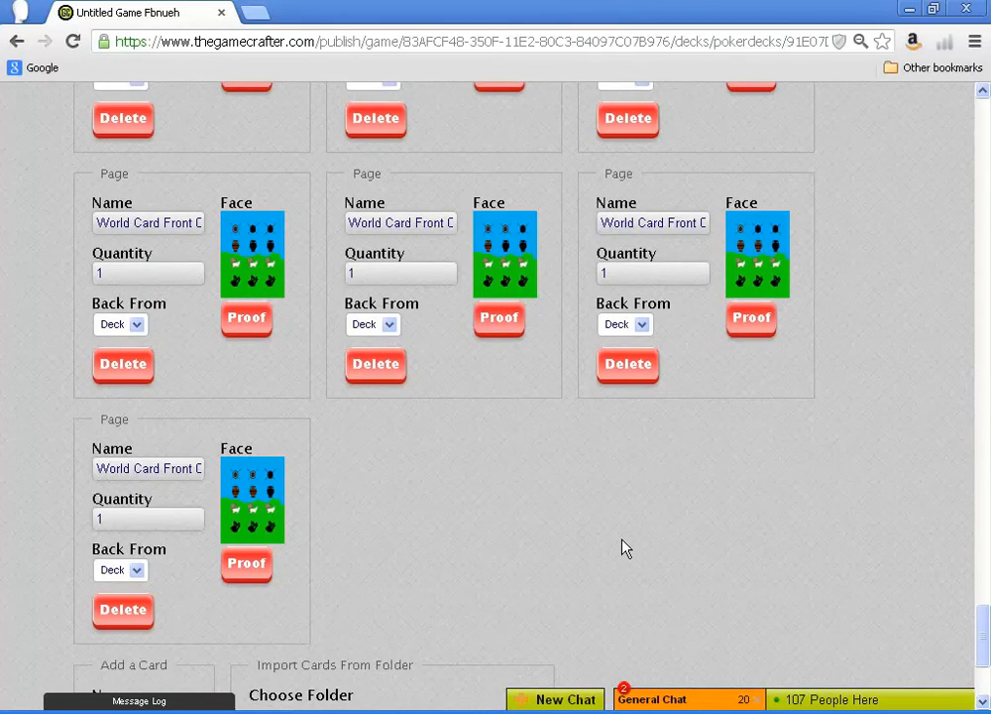
{"action": "scroll", "coordinate": [625, 548], "scroll_direction": "down", "scroll_amount": 1}
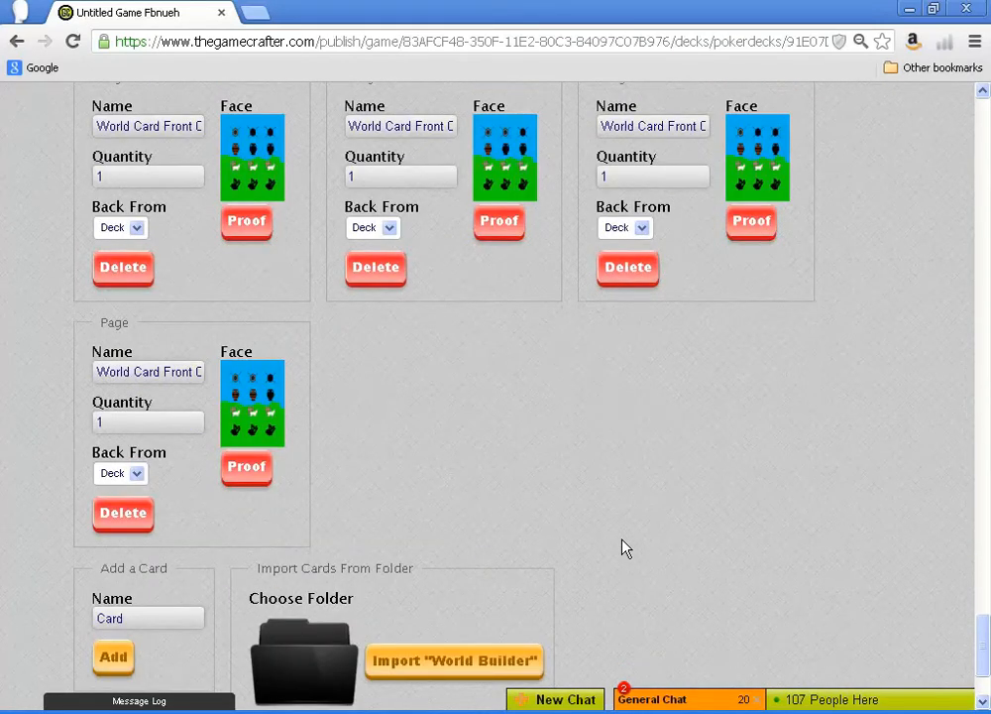
{"action": "scroll", "coordinate": [625, 548], "scroll_direction": "down", "scroll_amount": 1}
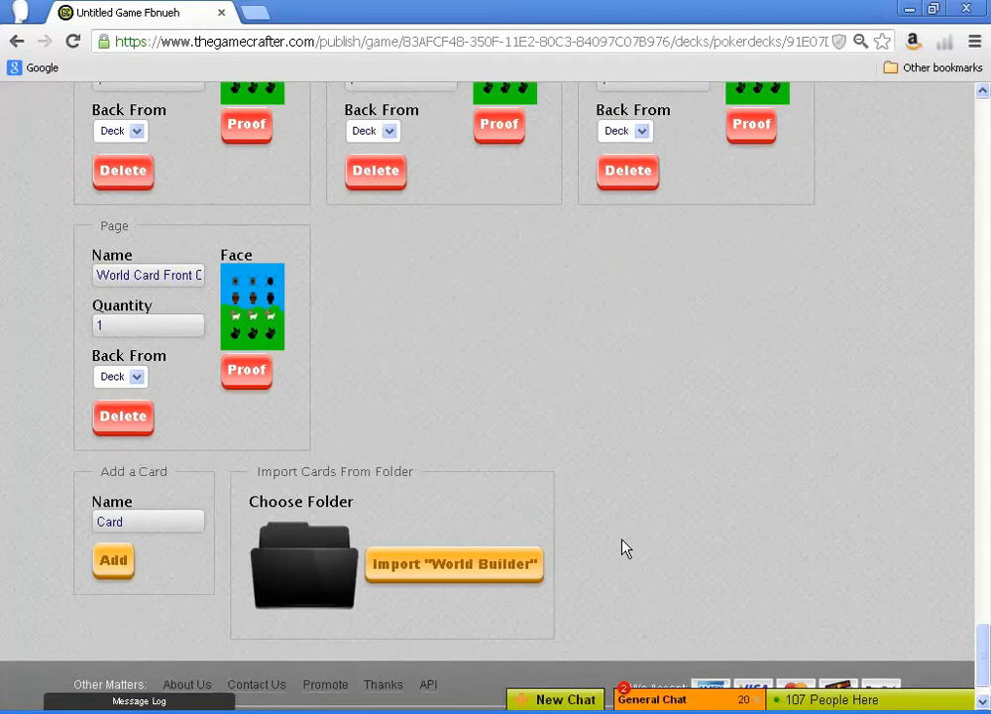
Delete the four Player Marker cards with black silhouette faces: the vase, the harp, the sheep and the shield.
{"action": "scroll", "coordinate": [624, 548], "scroll_direction": "up", "scroll_amount": 5}
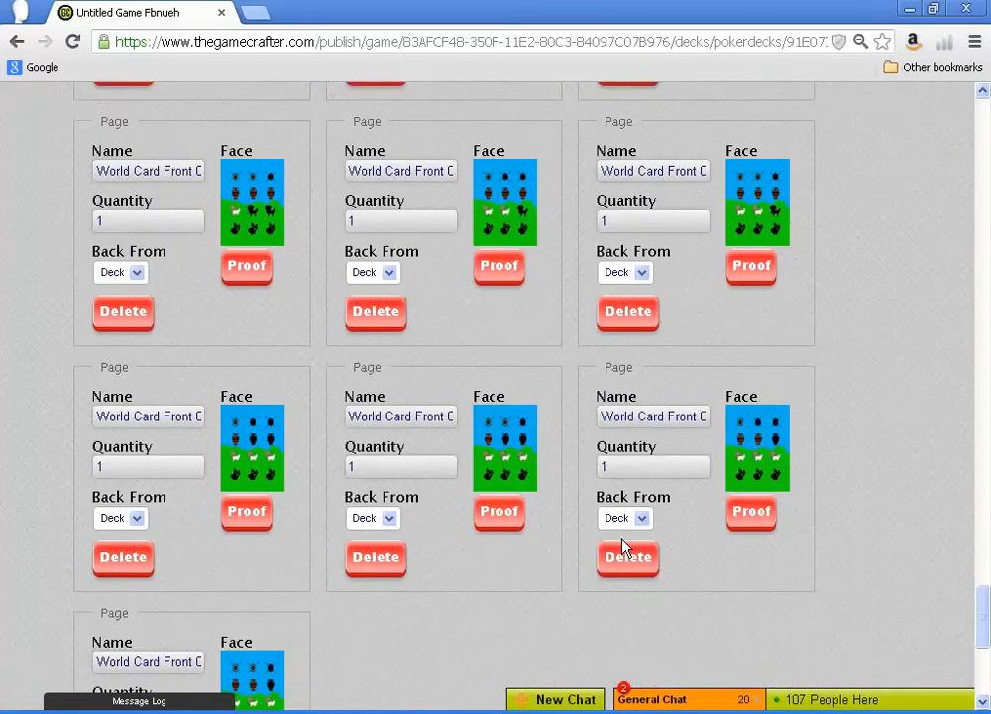
{"action": "scroll", "coordinate": [625, 549], "scroll_direction": "up", "scroll_amount": 3}
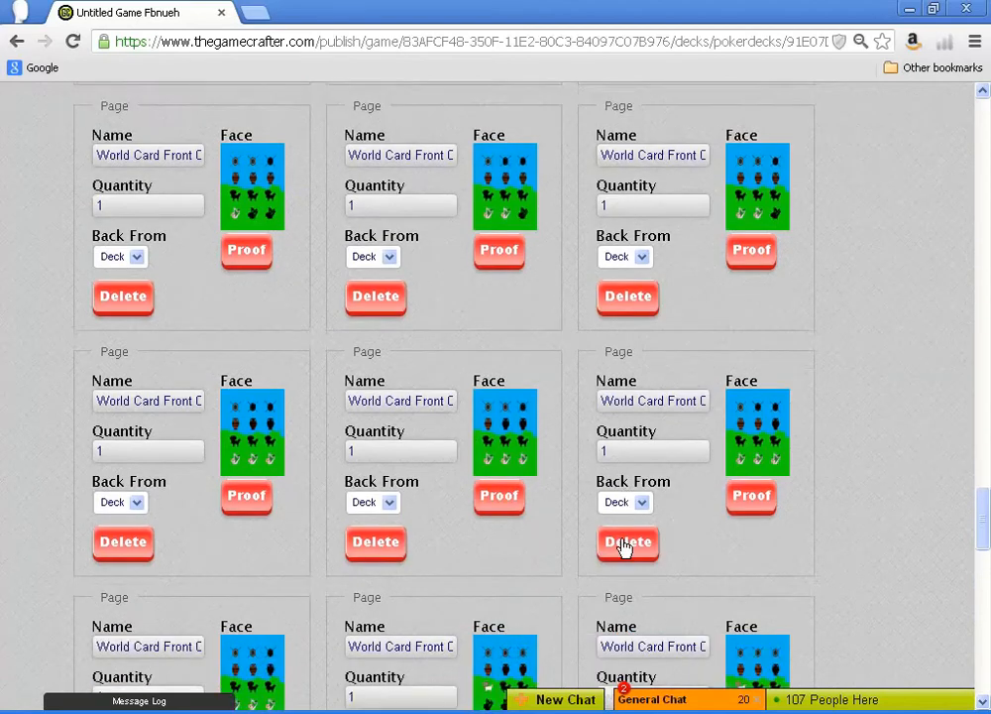
{"action": "scroll", "coordinate": [619, 538], "scroll_direction": "up", "scroll_amount": 2}
{"action": "scroll", "coordinate": [619, 538], "scroll_direction": "up", "scroll_amount": 2}
{"action": "scroll", "coordinate": [618, 543], "scroll_direction": "up", "scroll_amount": 3}
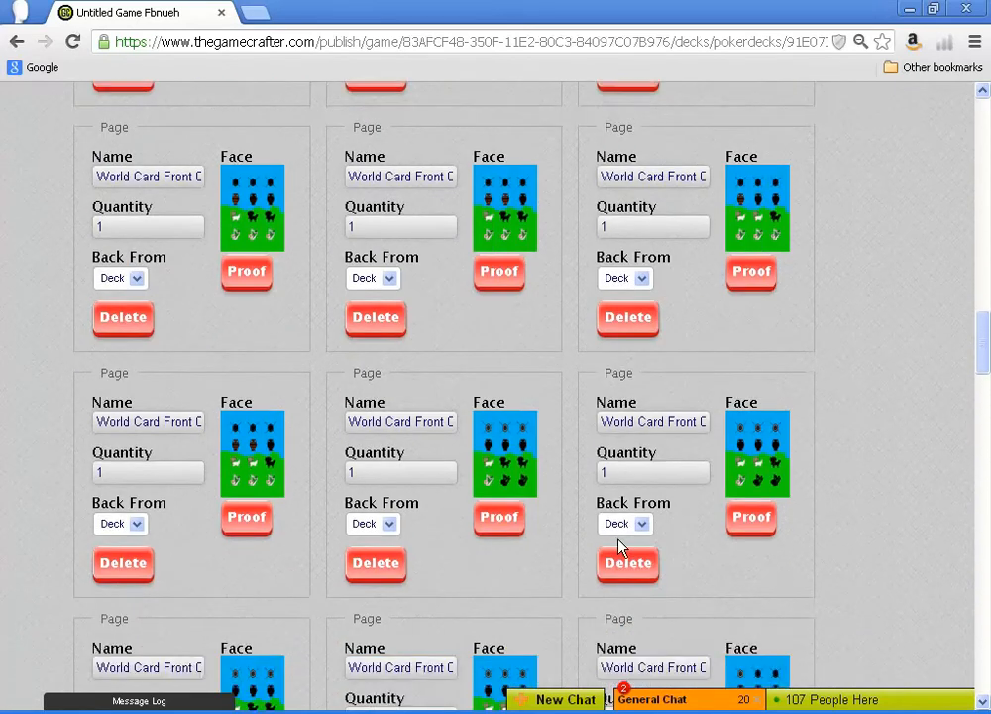
{"action": "scroll", "coordinate": [618, 546], "scroll_direction": "up", "scroll_amount": 4}
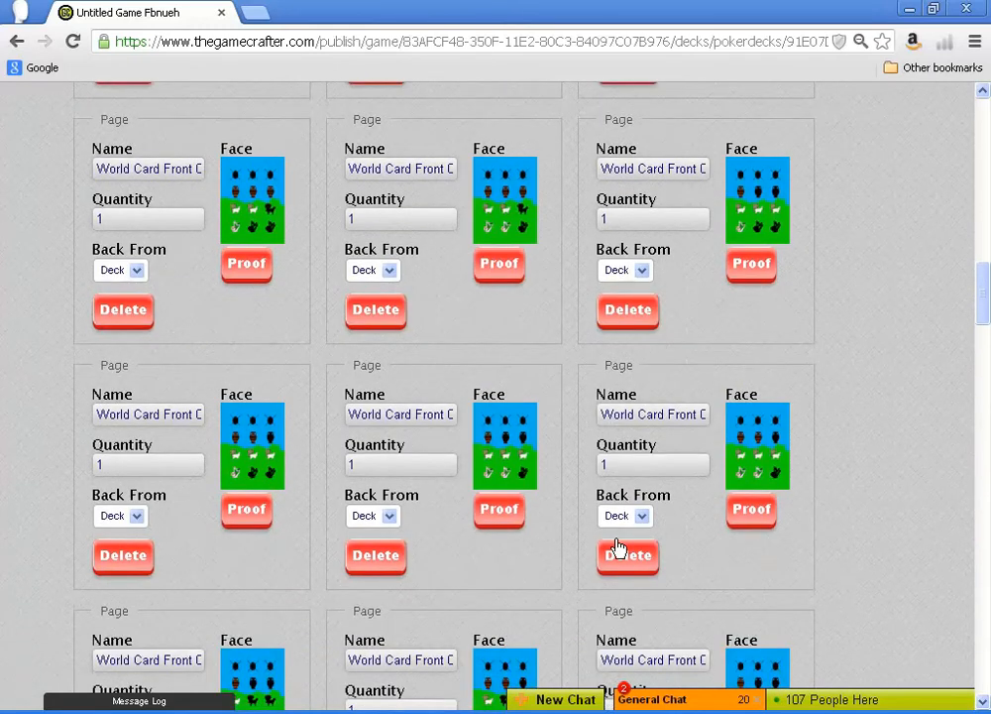
{"action": "scroll", "coordinate": [616, 545], "scroll_direction": "up", "scroll_amount": 1}
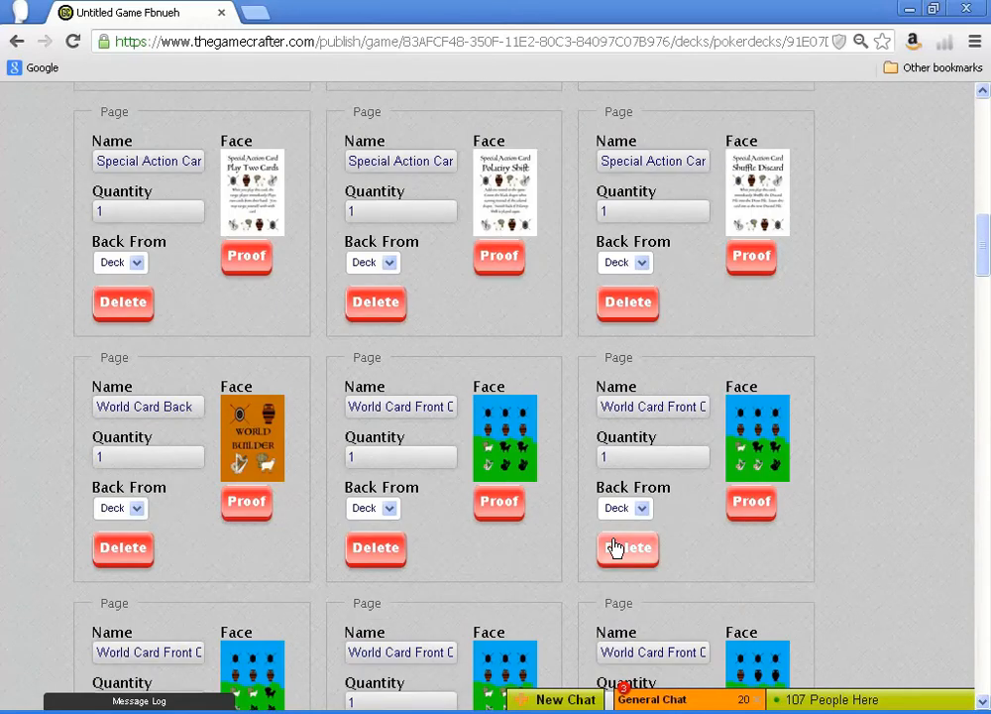
{"action": "scroll", "coordinate": [615, 546], "scroll_direction": "up", "scroll_amount": 5}
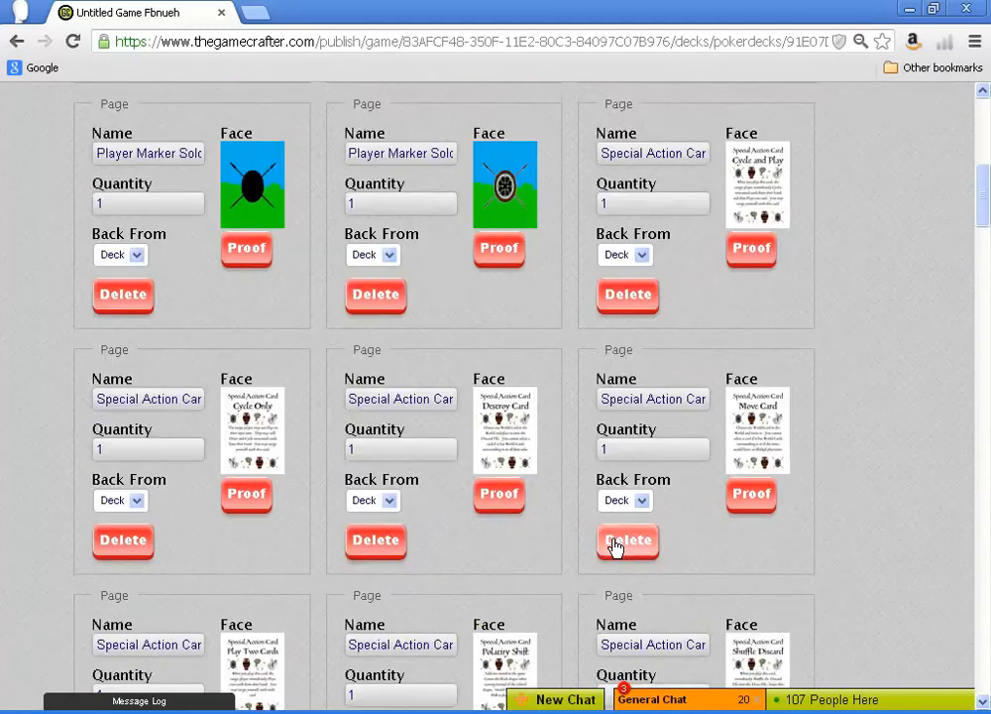
{"action": "scroll", "coordinate": [615, 546], "scroll_direction": "up", "scroll_amount": 4}
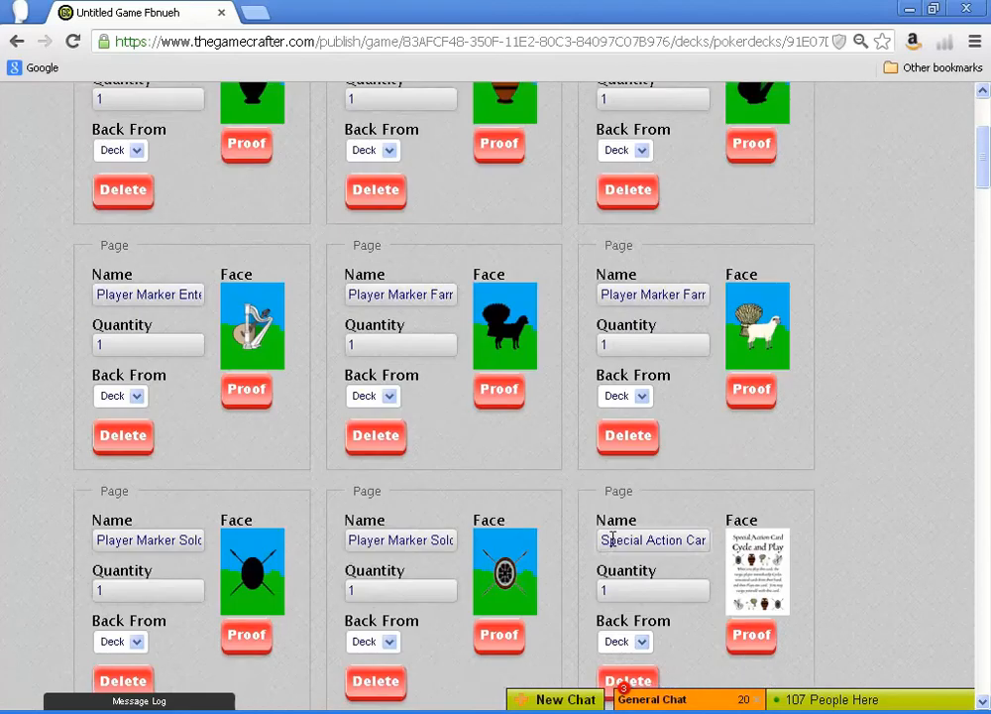
{"action": "scroll", "coordinate": [612, 538], "scroll_direction": "up", "scroll_amount": 2}
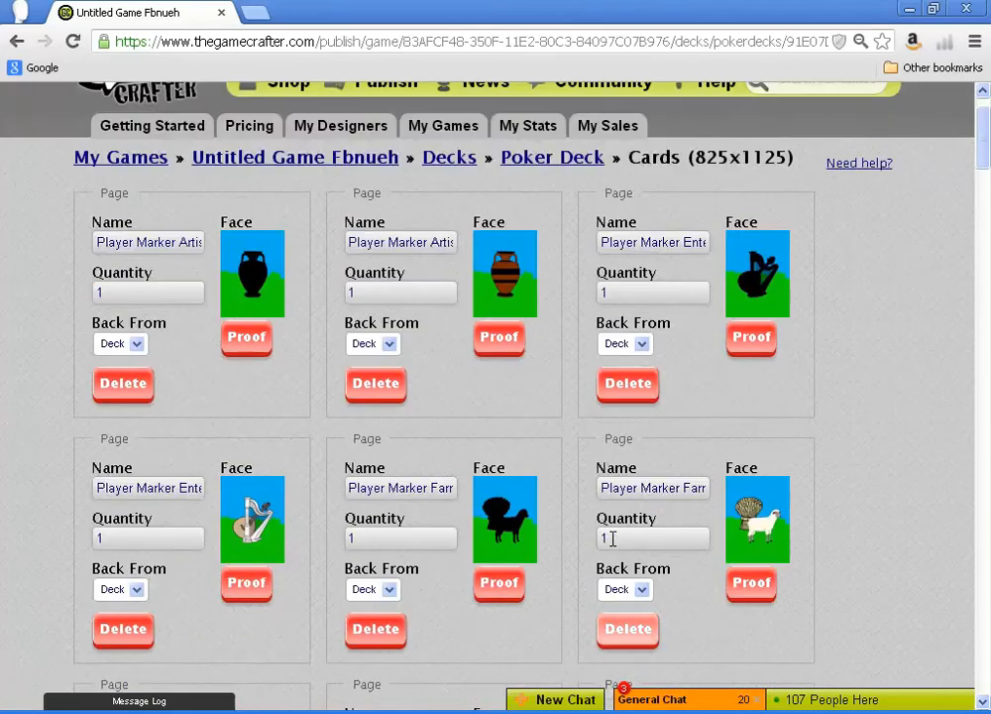
{"action": "left_click", "coordinate": [136, 402]}
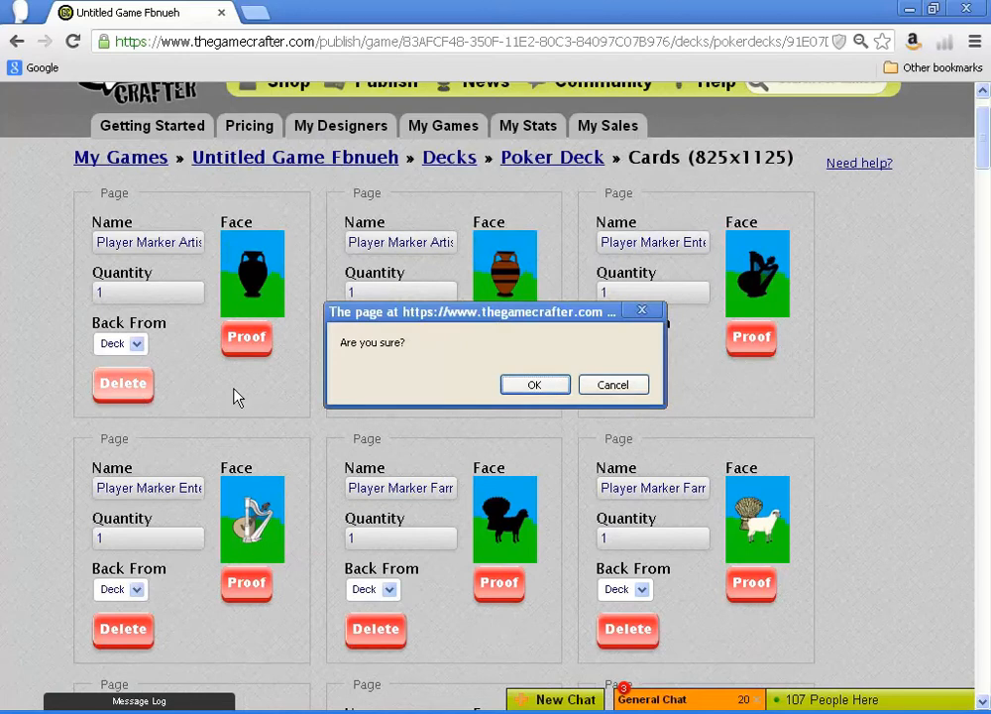
{"action": "left_click", "coordinate": [512, 389]}
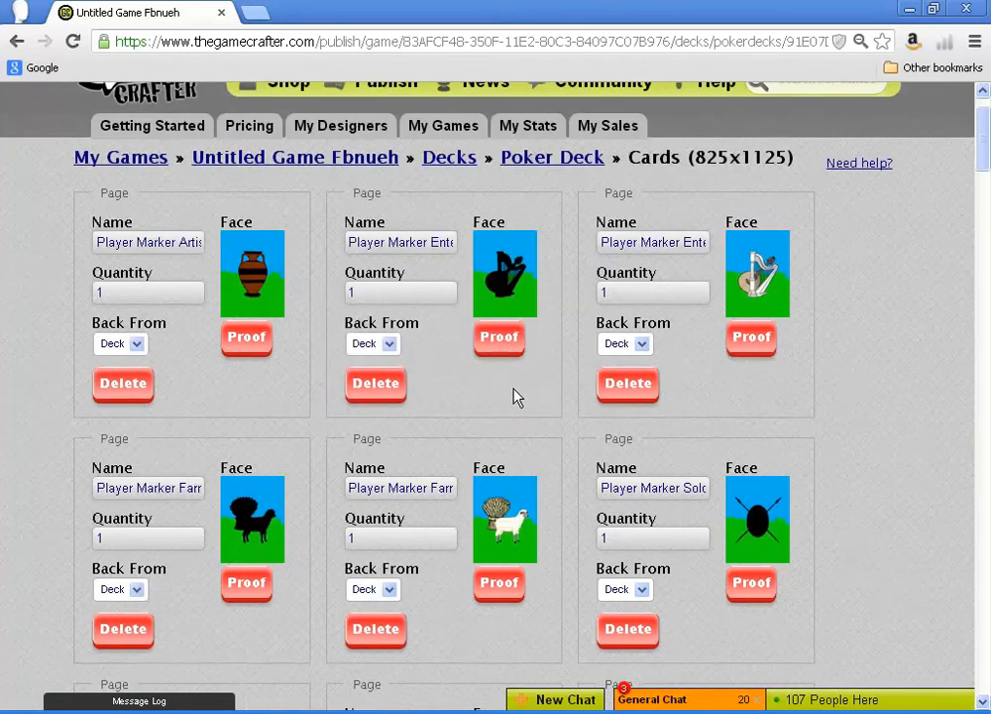
{"action": "left_click", "coordinate": [378, 397]}
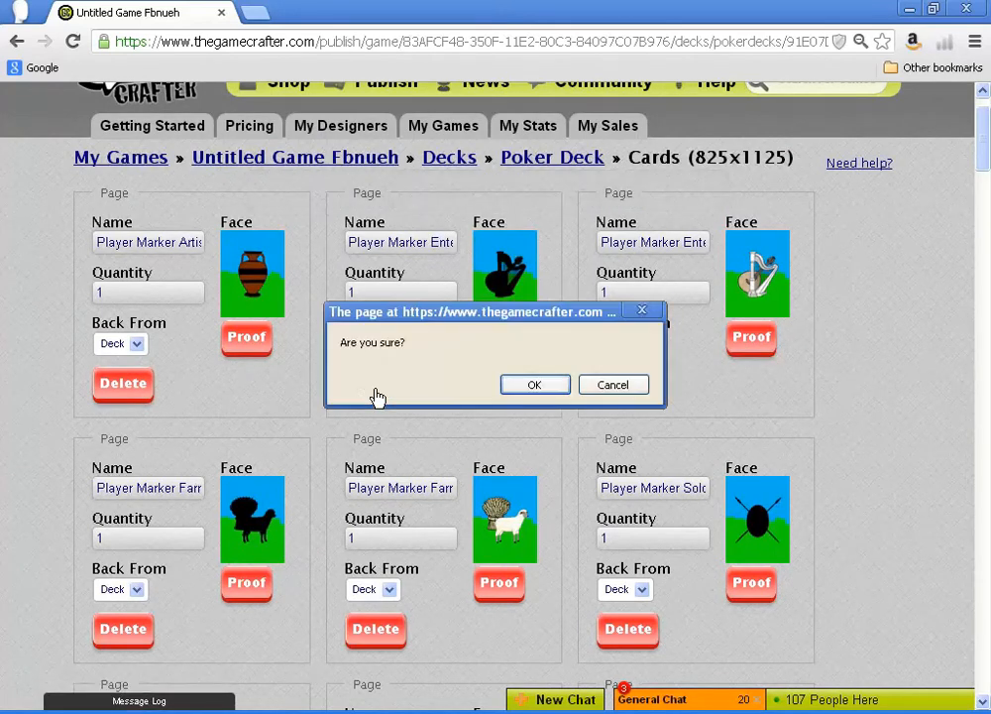
{"action": "left_click", "coordinate": [518, 392]}
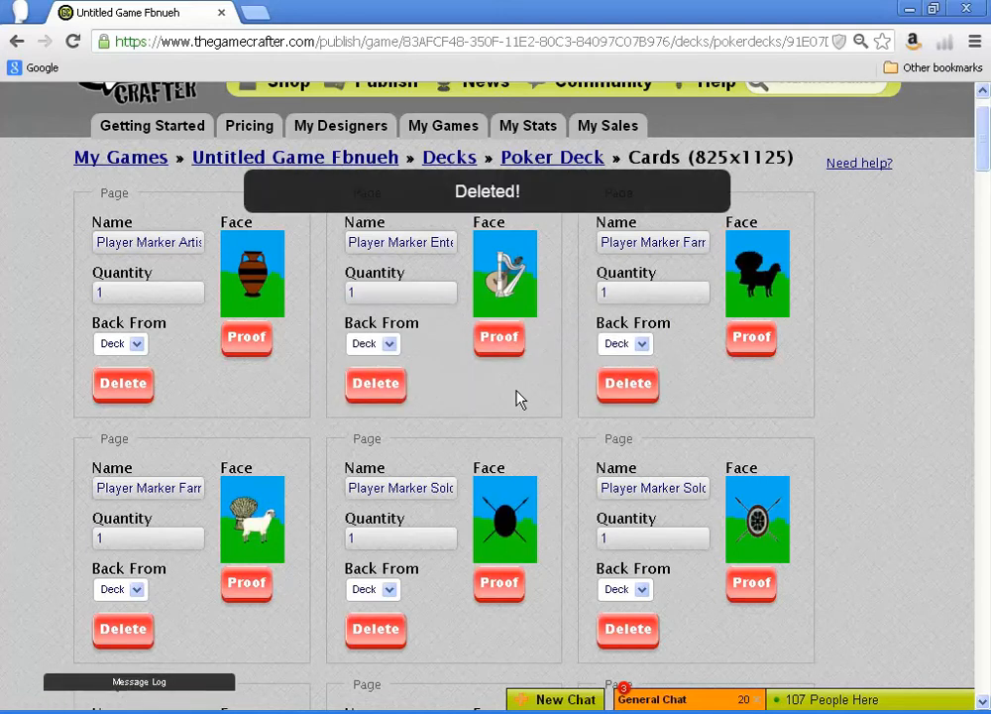
{"action": "left_click", "coordinate": [618, 387]}
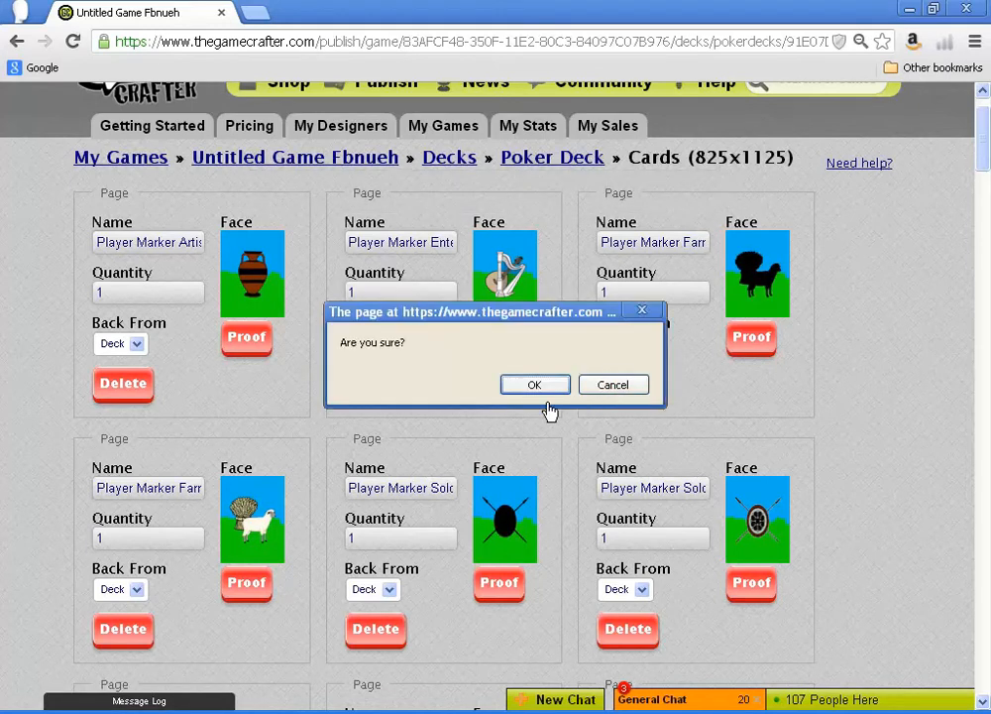
{"action": "left_click", "coordinate": [536, 385]}
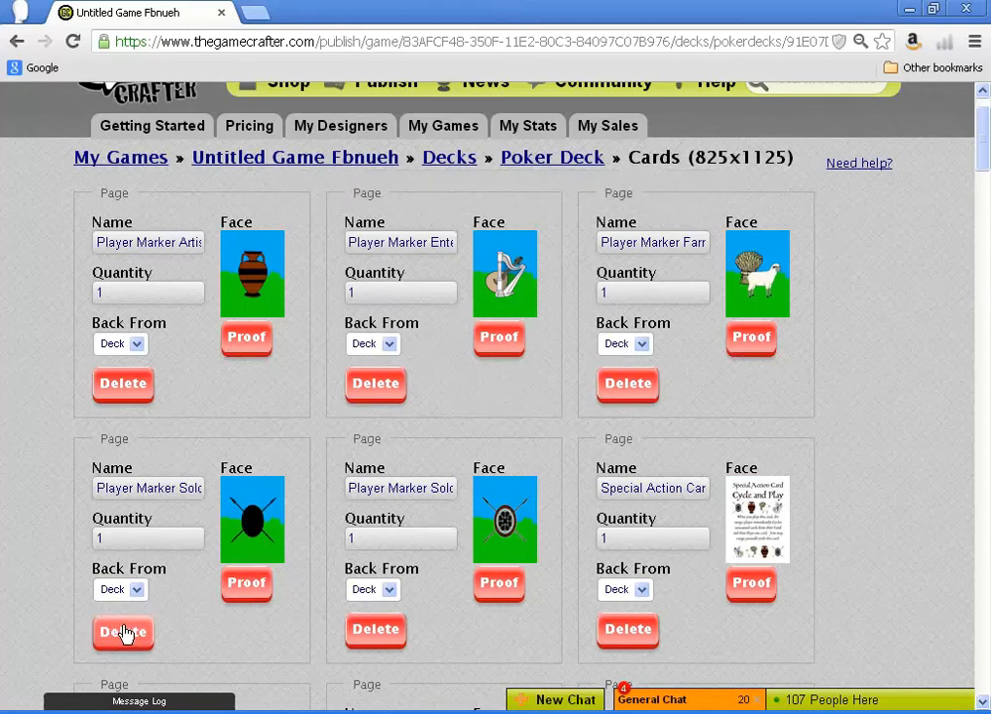
{"action": "left_click", "coordinate": [125, 632]}
{"action": "left_click", "coordinate": [534, 386]}
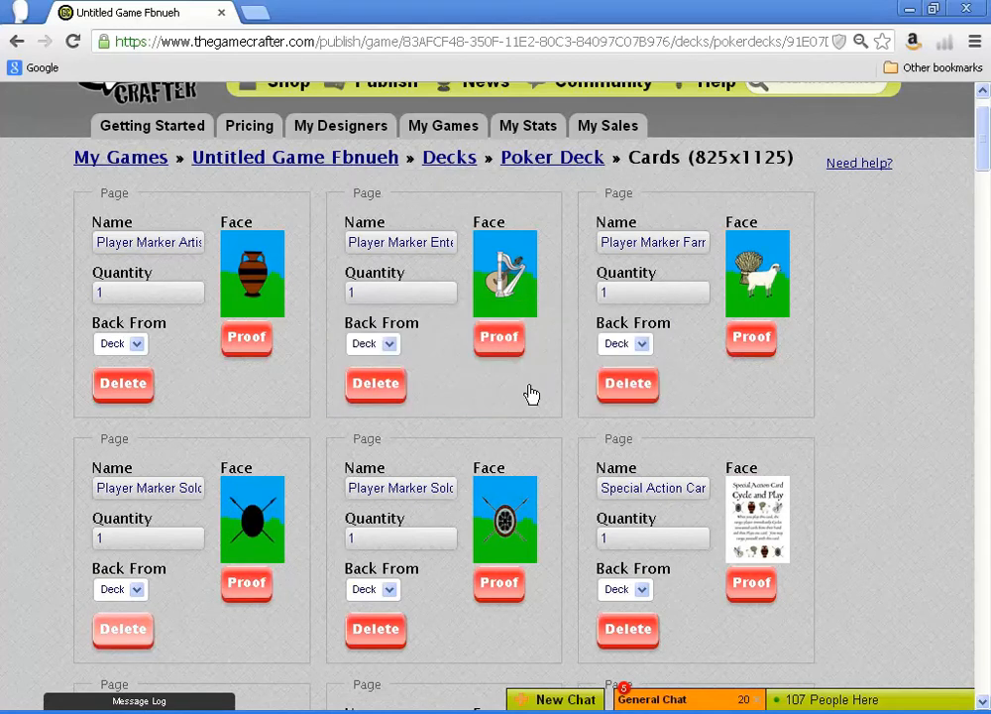
Set the coloured vase Player Marker card to take its back from Card instead of Deck.
{"action": "left_click", "coordinate": [139, 344]}
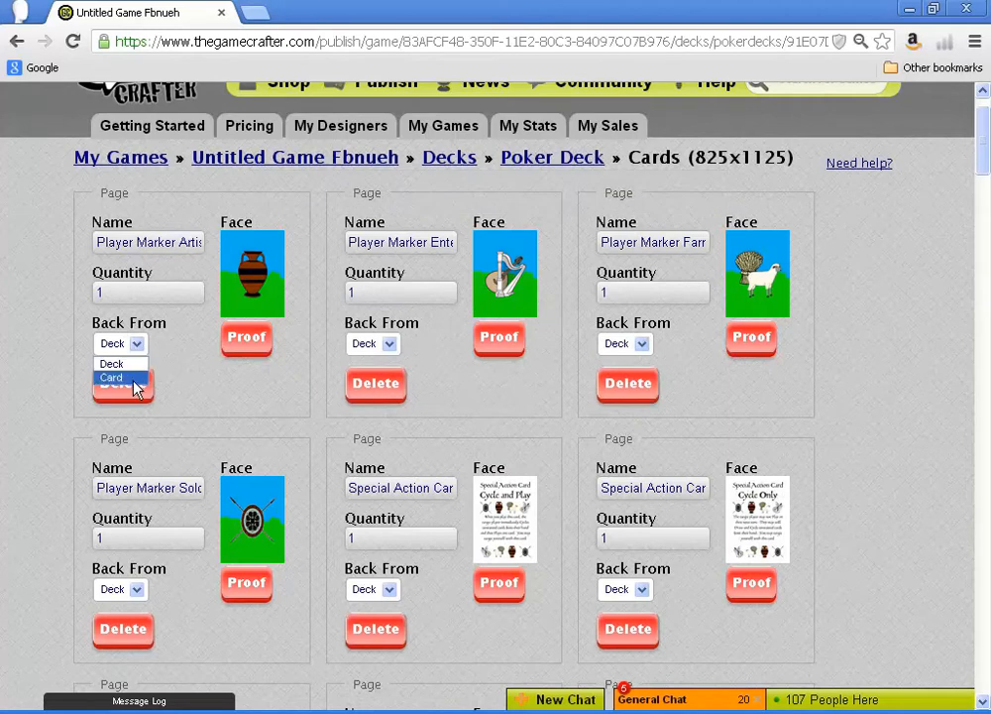
{"action": "left_click", "coordinate": [134, 381]}
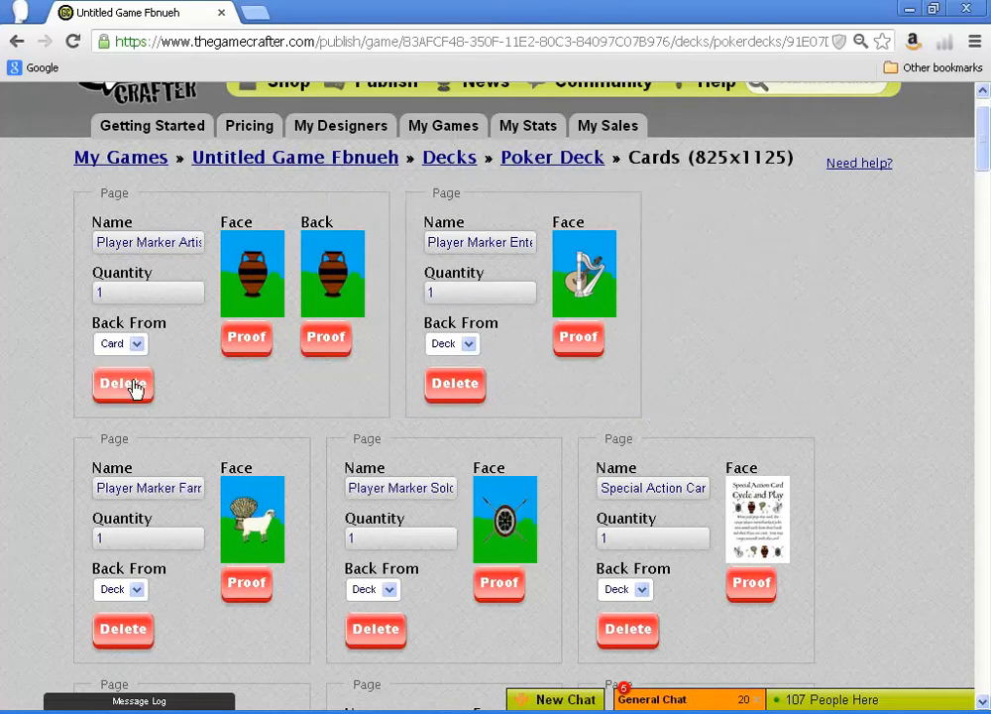
Set the harp, sheep and shield Player Marker cards to take their backs from Card instead of Deck.
{"action": "left_click", "coordinate": [451, 347]}
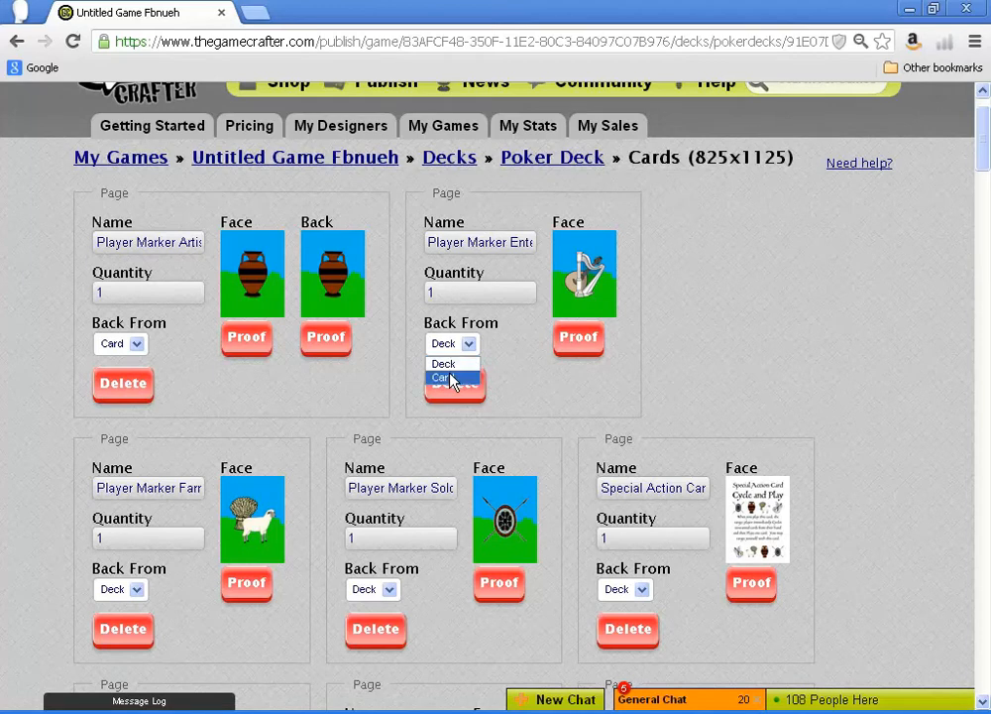
{"action": "left_click", "coordinate": [451, 378]}
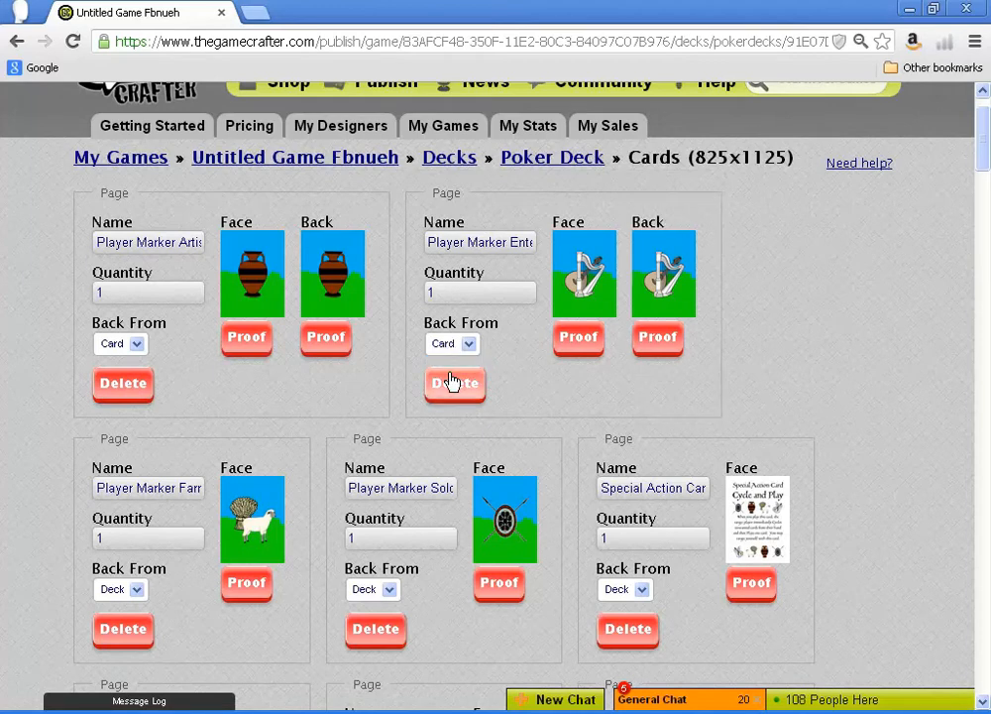
{"action": "left_click", "coordinate": [133, 590]}
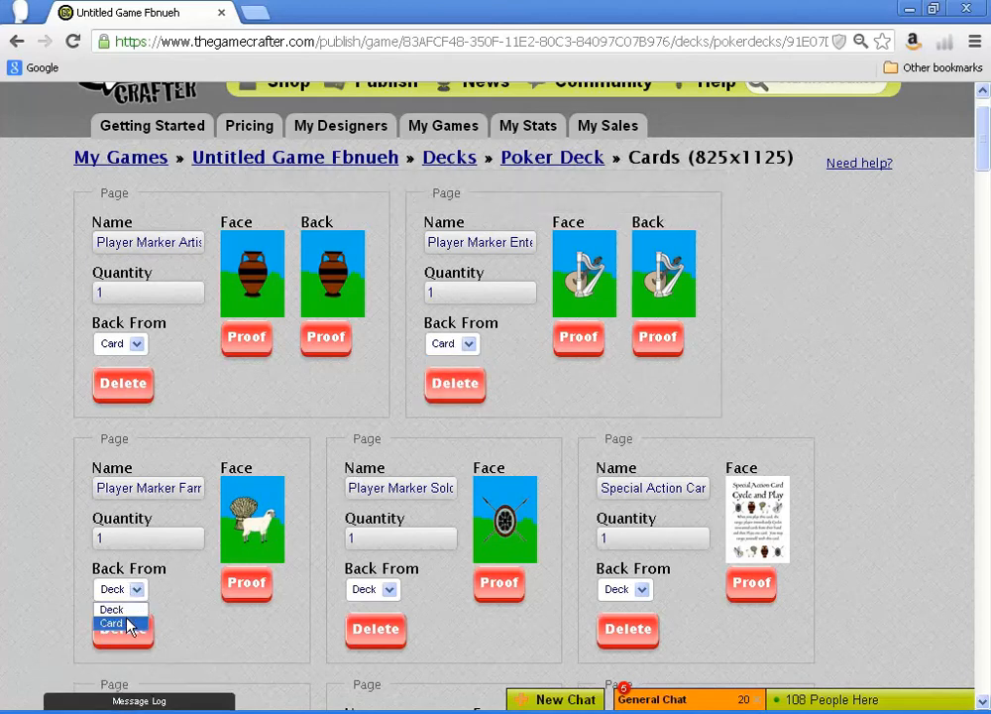
{"action": "left_click", "coordinate": [127, 624]}
{"action": "left_click", "coordinate": [472, 592]}
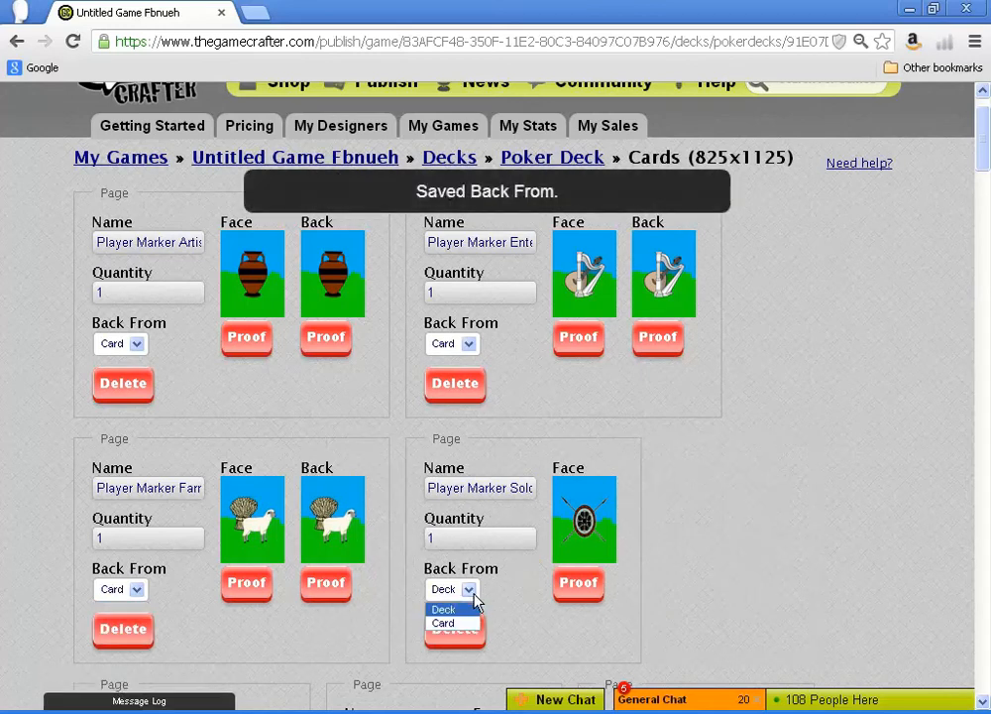
{"action": "left_click", "coordinate": [462, 623]}
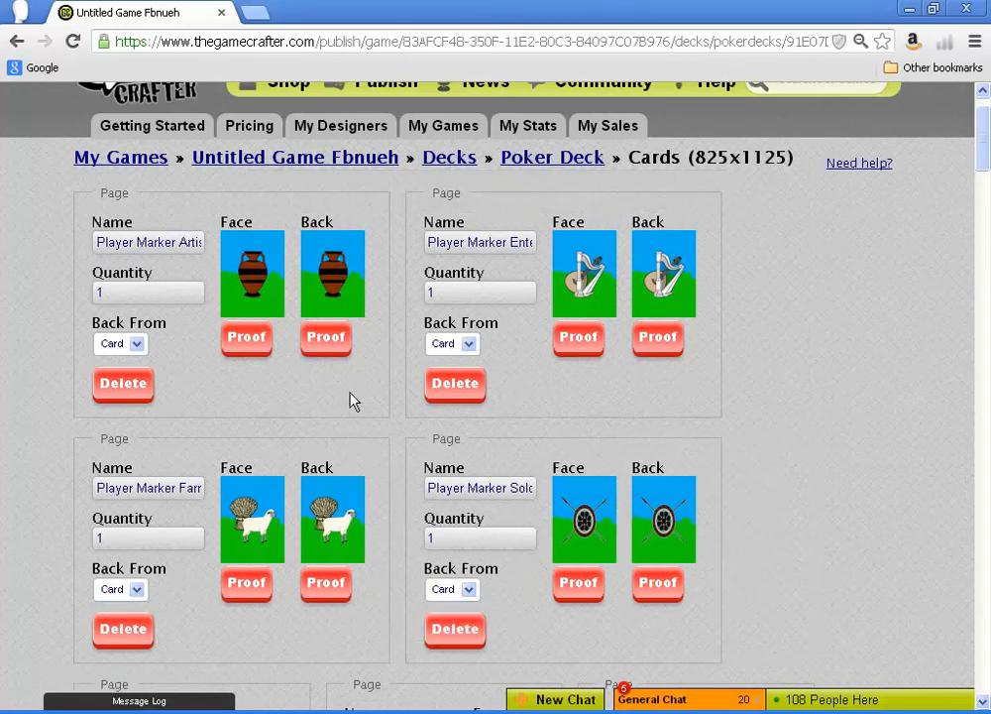
Replace the vase card's back with Player Marker Artisan Dark.png and the harp card's back with Player Marker Entertainer Dark.png.
{"action": "left_click", "coordinate": [331, 293]}
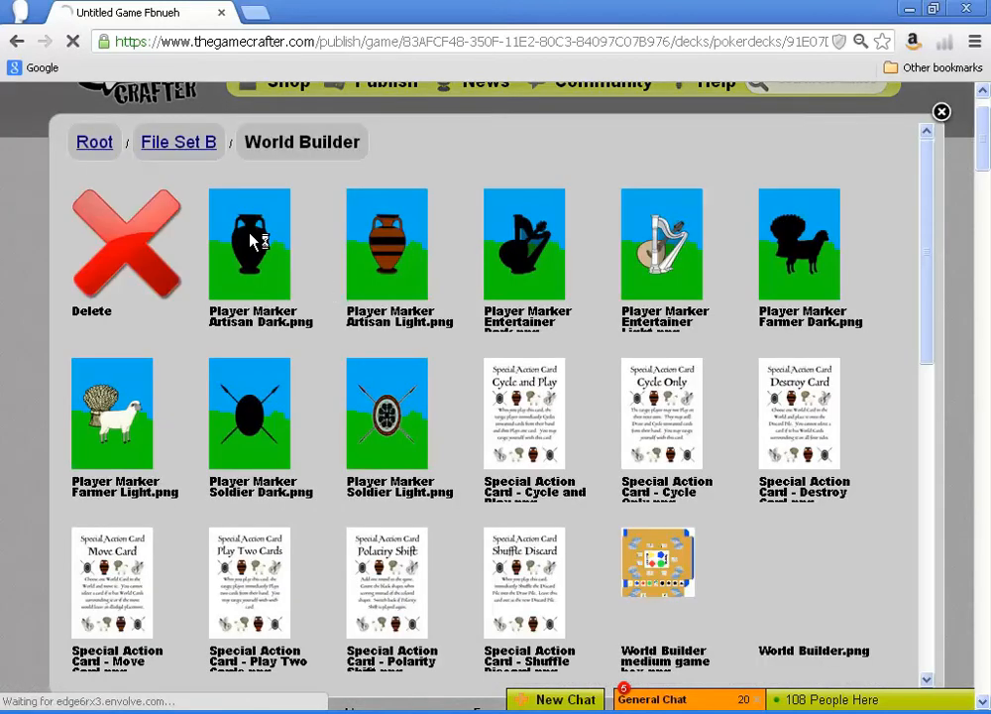
{"action": "left_click", "coordinate": [250, 241]}
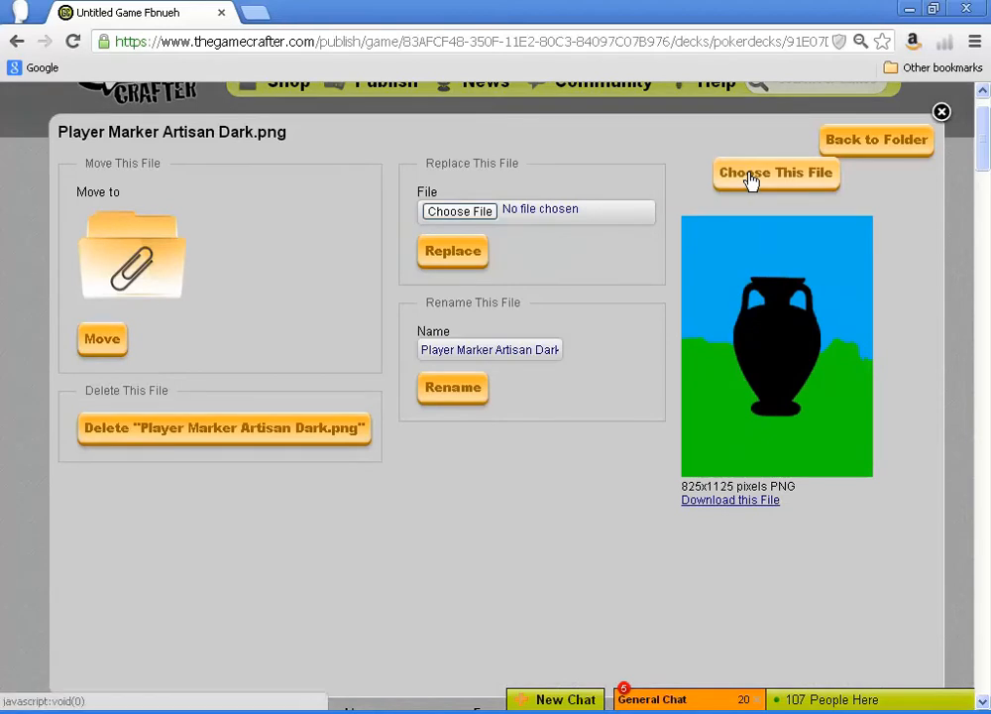
{"action": "left_click", "coordinate": [751, 176]}
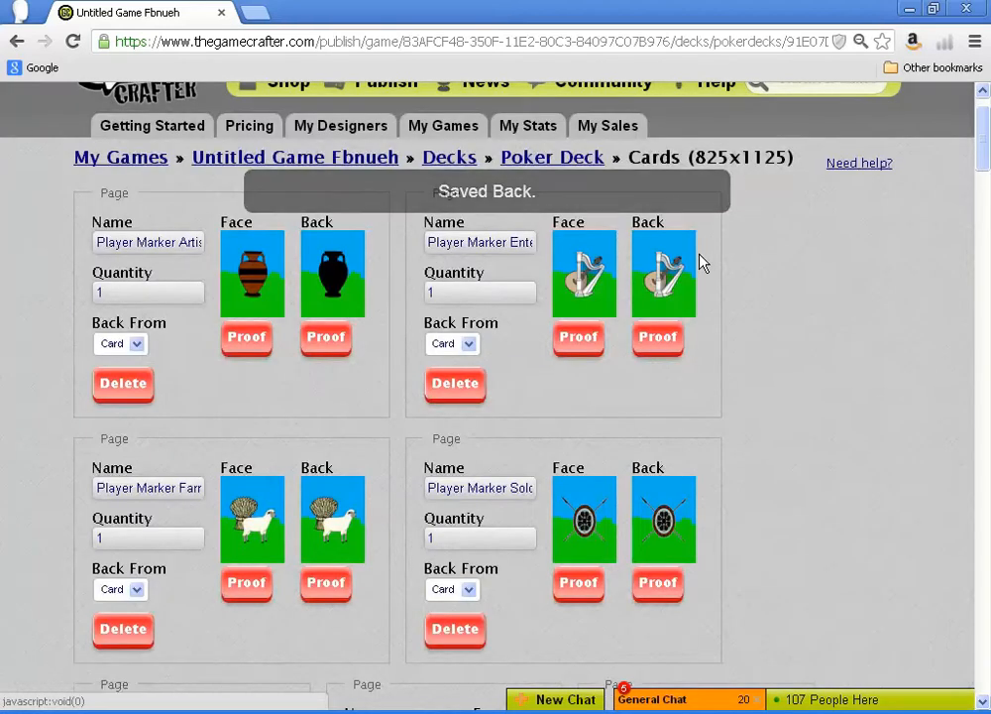
{"action": "left_click", "coordinate": [694, 269]}
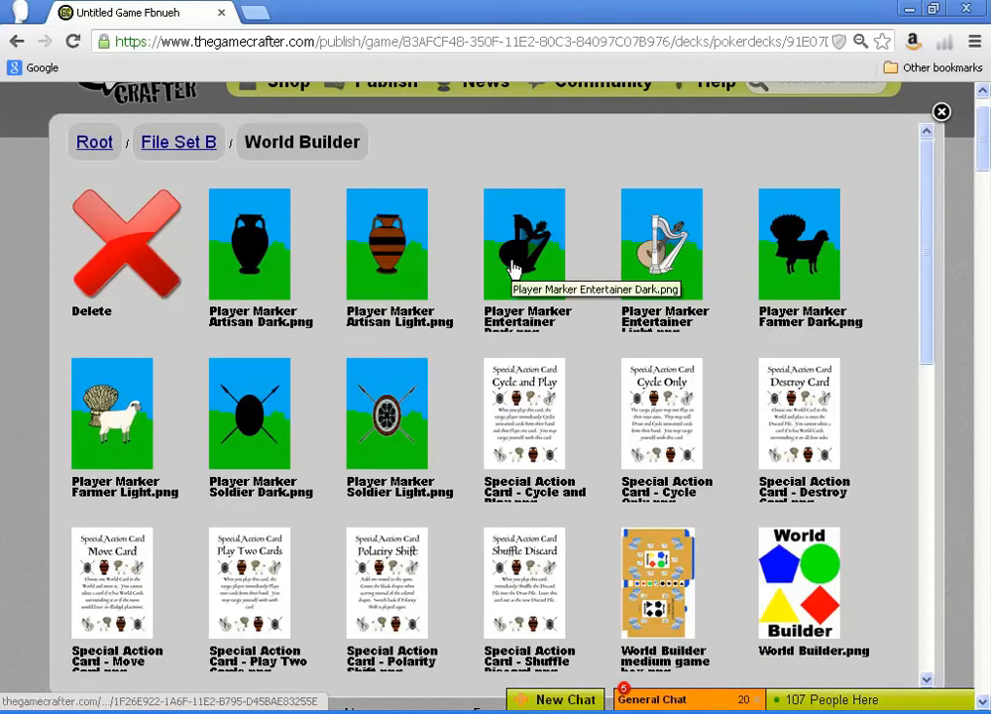
{"action": "left_click", "coordinate": [513, 271]}
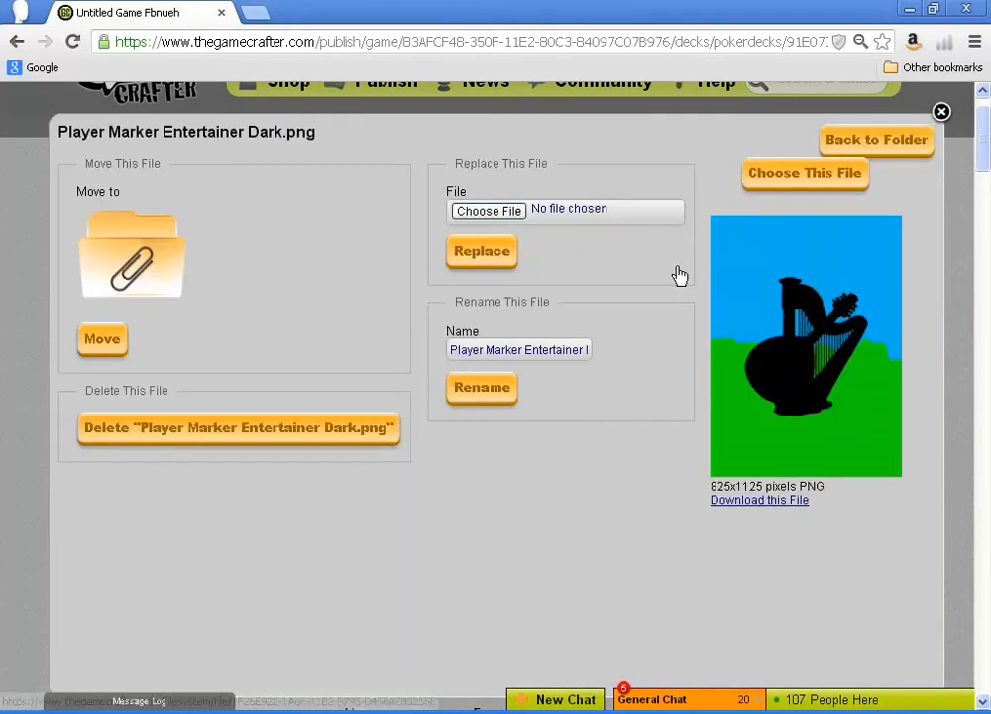
{"action": "left_click", "coordinate": [761, 195]}
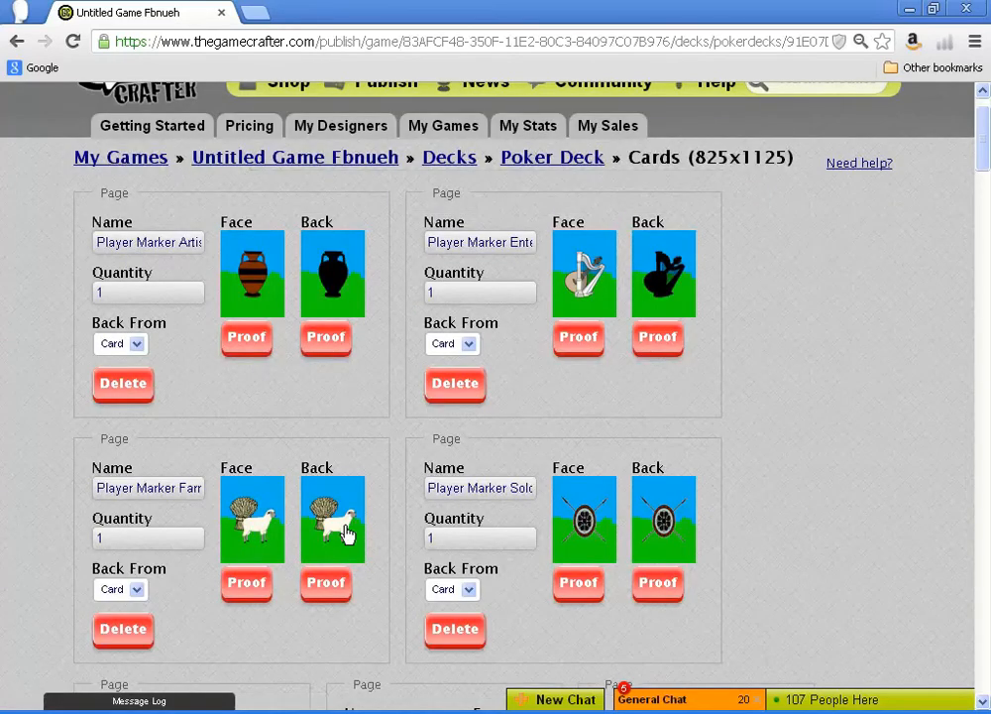
Replace the sheep card's back with Player Marker Farmer Dark.png and the shield card's back with Player Marker Soldier Dark.png.
{"action": "left_click", "coordinate": [347, 533]}
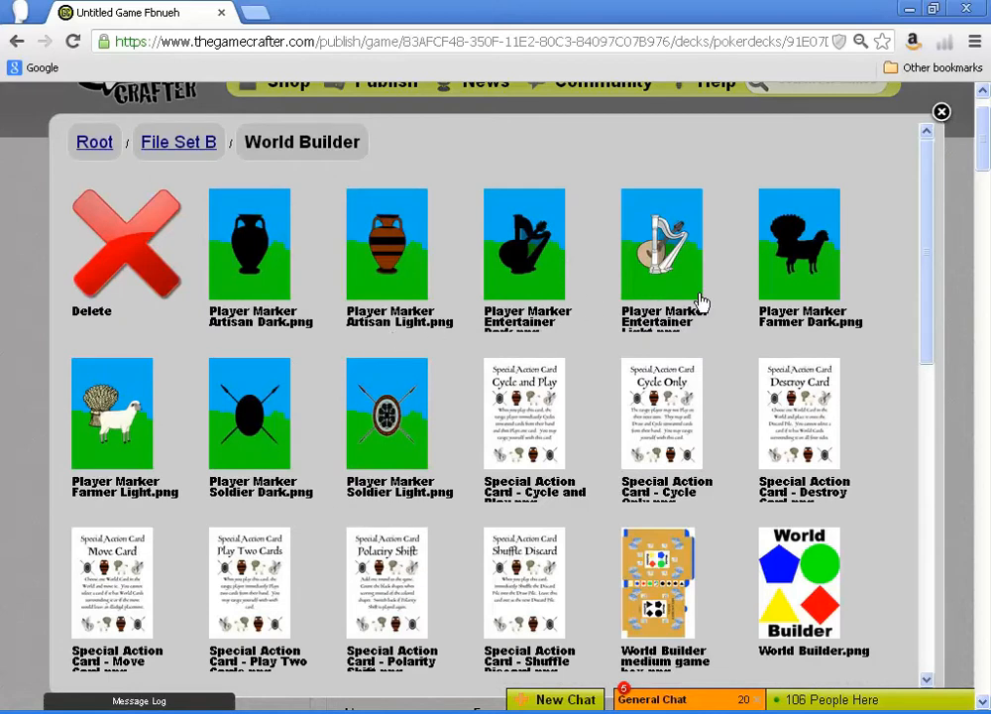
{"action": "left_click", "coordinate": [785, 293]}
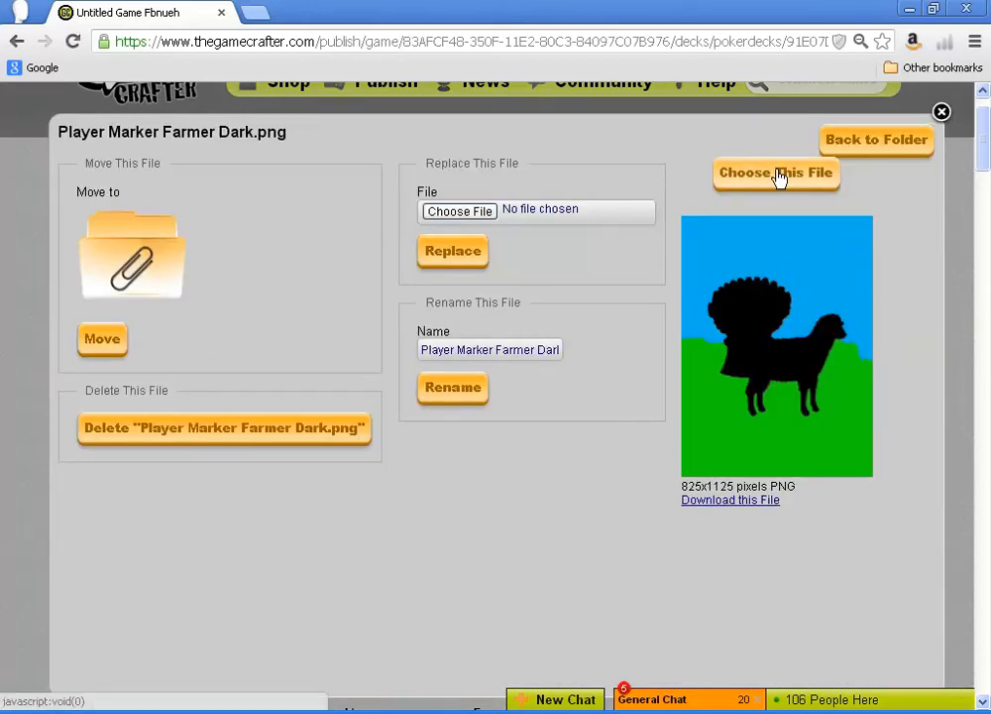
{"action": "left_click", "coordinate": [780, 177]}
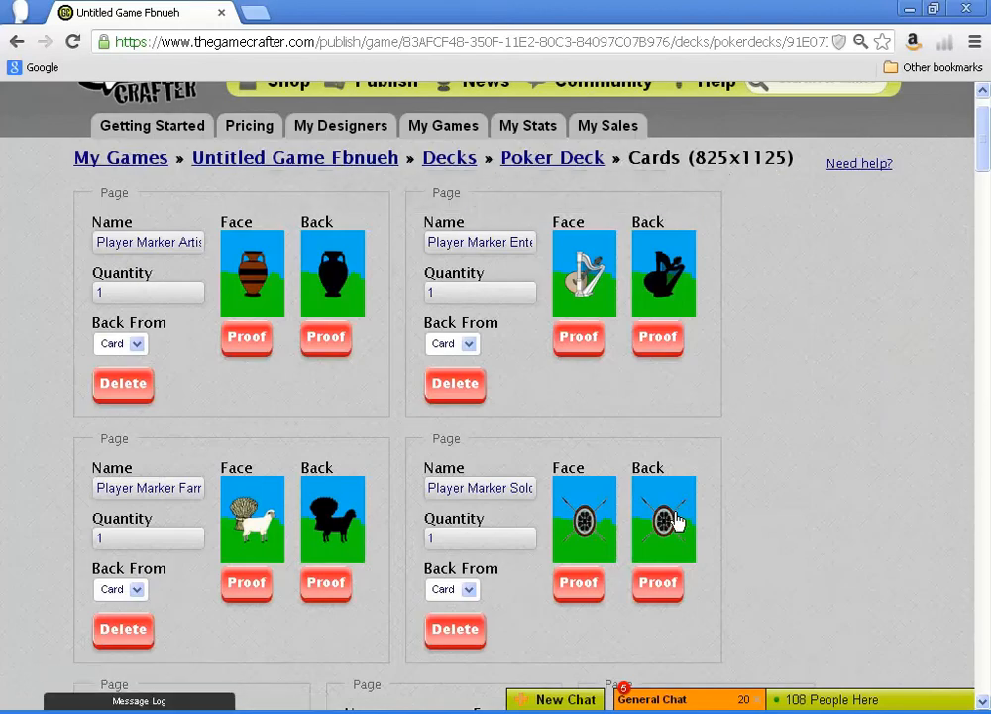
{"action": "left_click", "coordinate": [670, 515]}
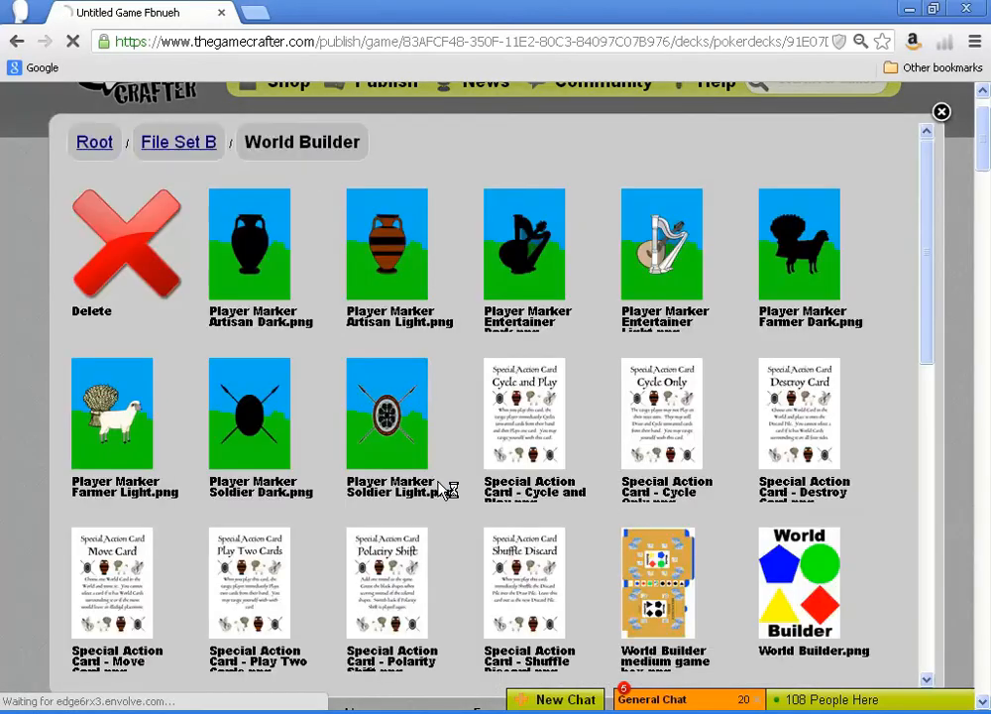
{"action": "left_click", "coordinate": [294, 429]}
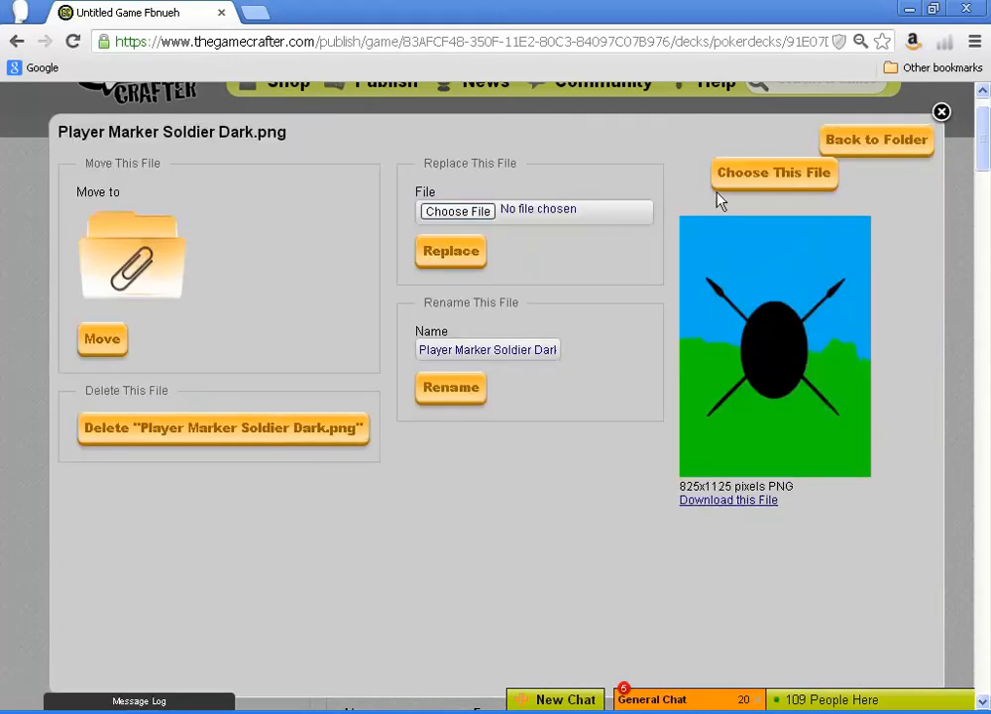
{"action": "left_click", "coordinate": [724, 189]}
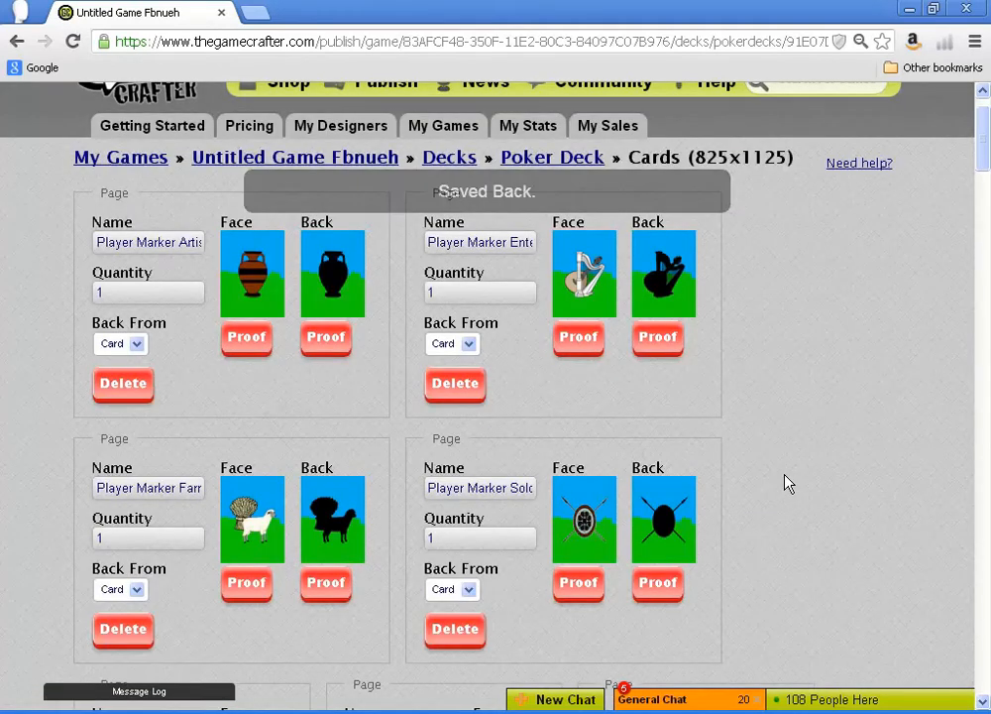
Proof and approve the face and back images of the vase and harp Player Marker cards.
{"action": "scroll", "coordinate": [786, 483], "scroll_direction": "down", "scroll_amount": 1}
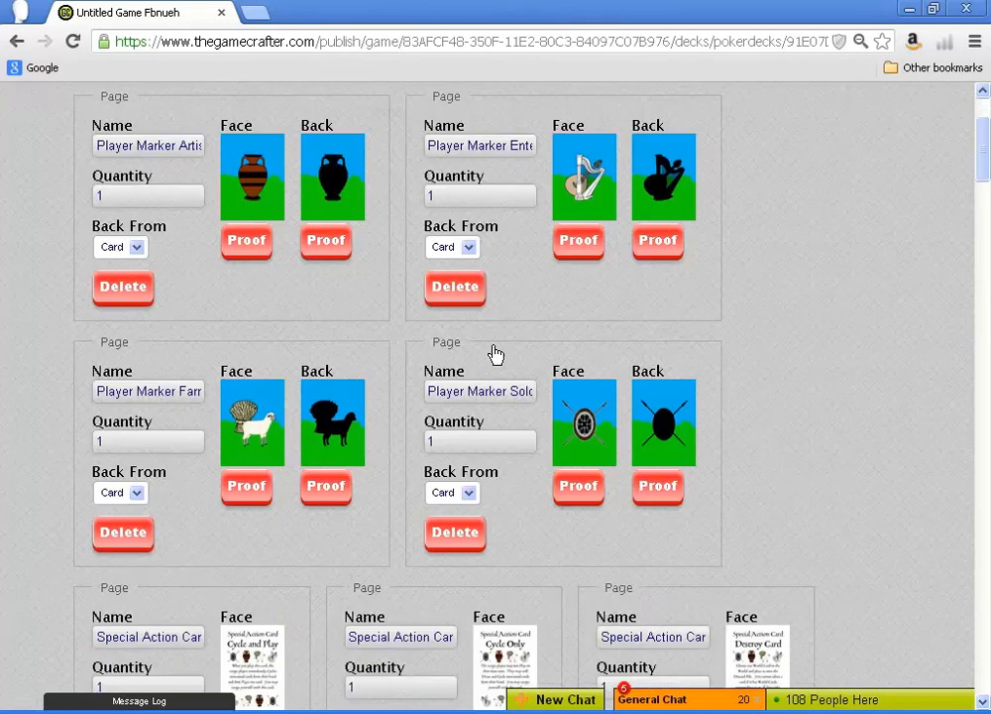
{"action": "left_click", "coordinate": [270, 254]}
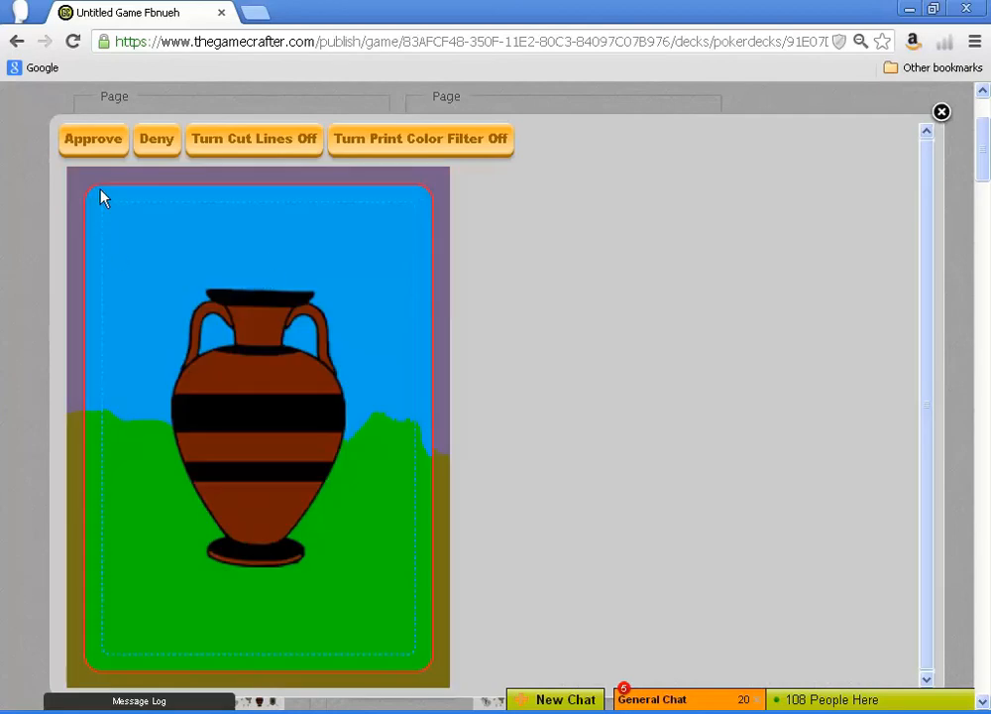
{"action": "left_click", "coordinate": [99, 149]}
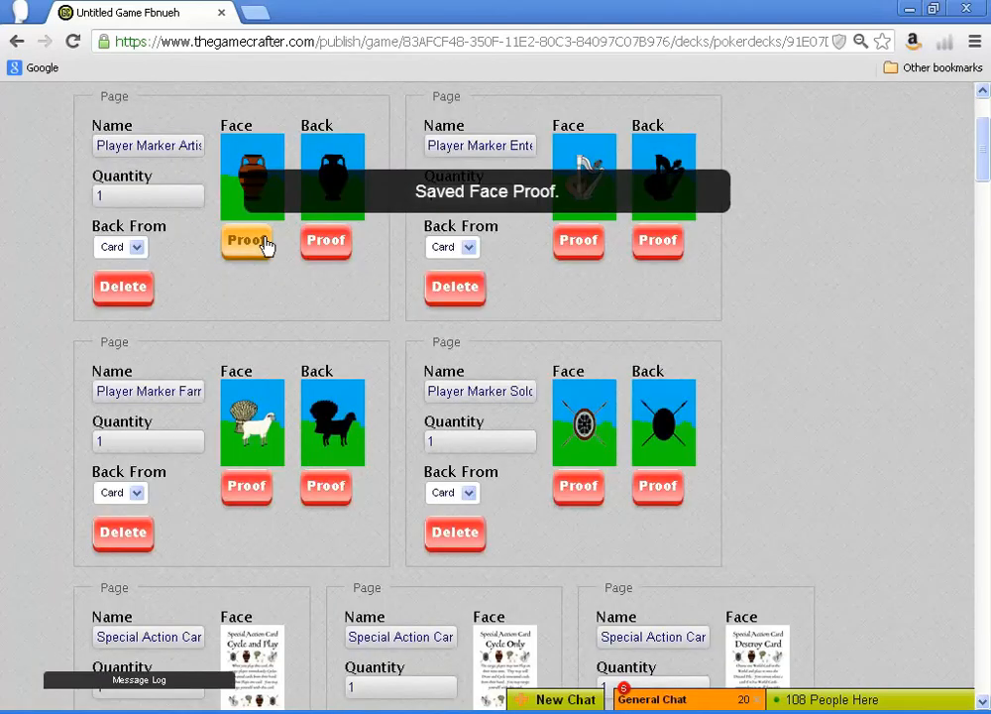
{"action": "left_click", "coordinate": [325, 241]}
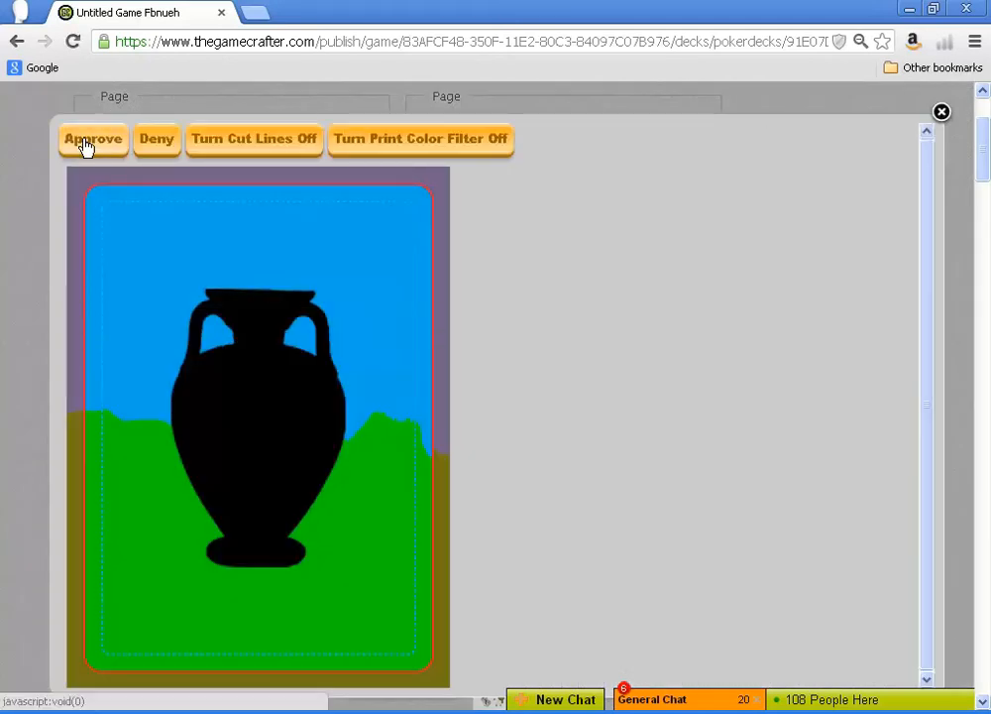
{"action": "left_click", "coordinate": [87, 144]}
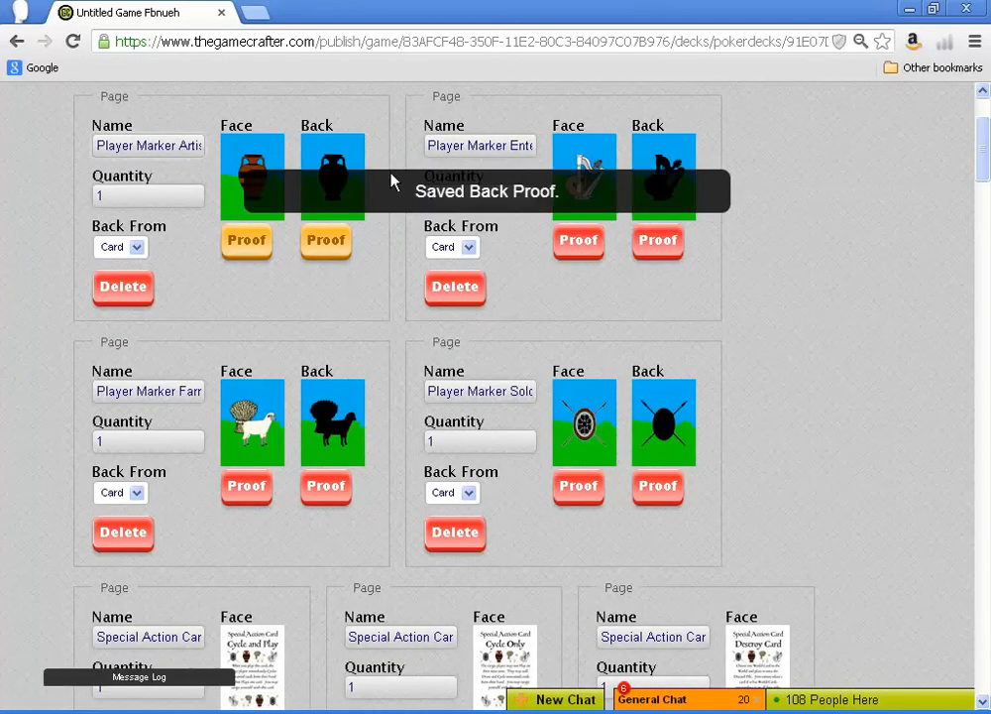
{"action": "left_click", "coordinate": [585, 250]}
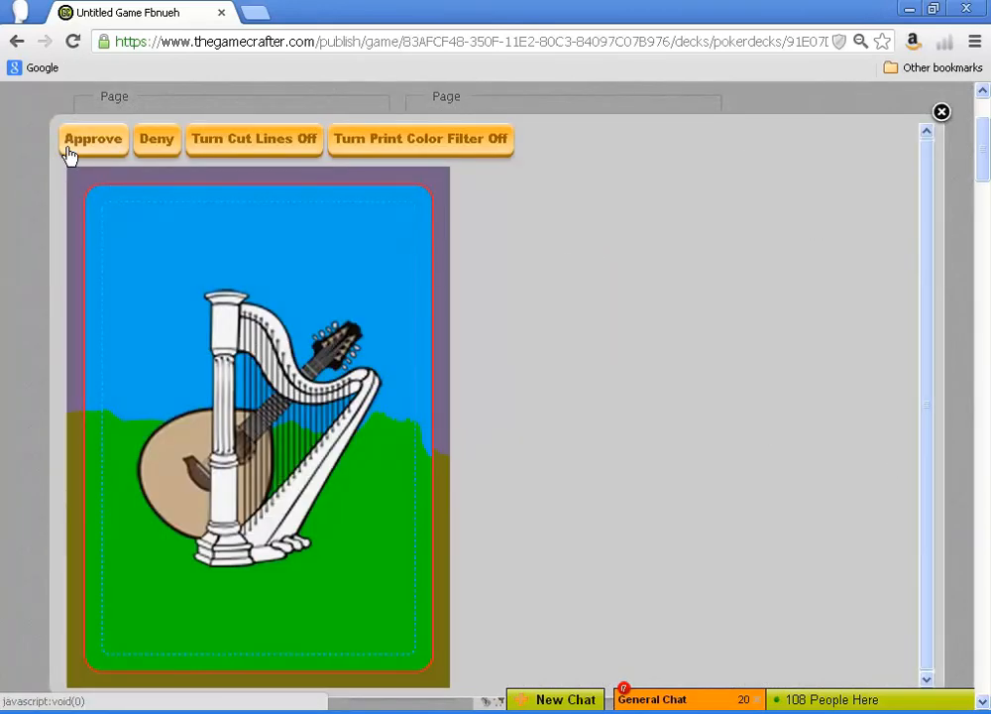
{"action": "left_click", "coordinate": [69, 149]}
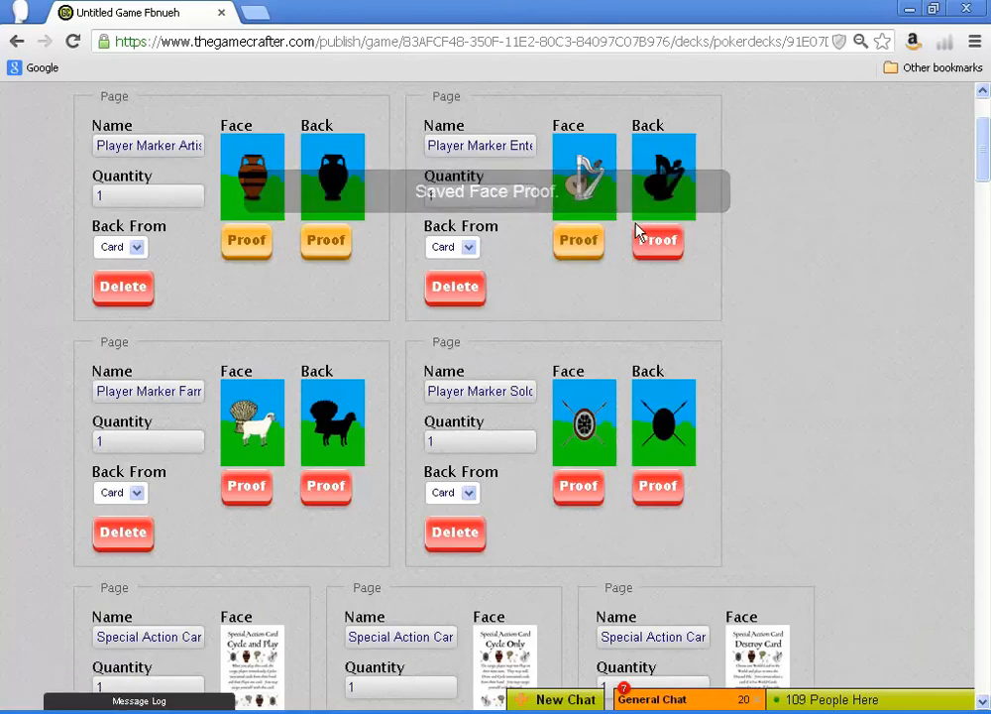
{"action": "left_click", "coordinate": [649, 244]}
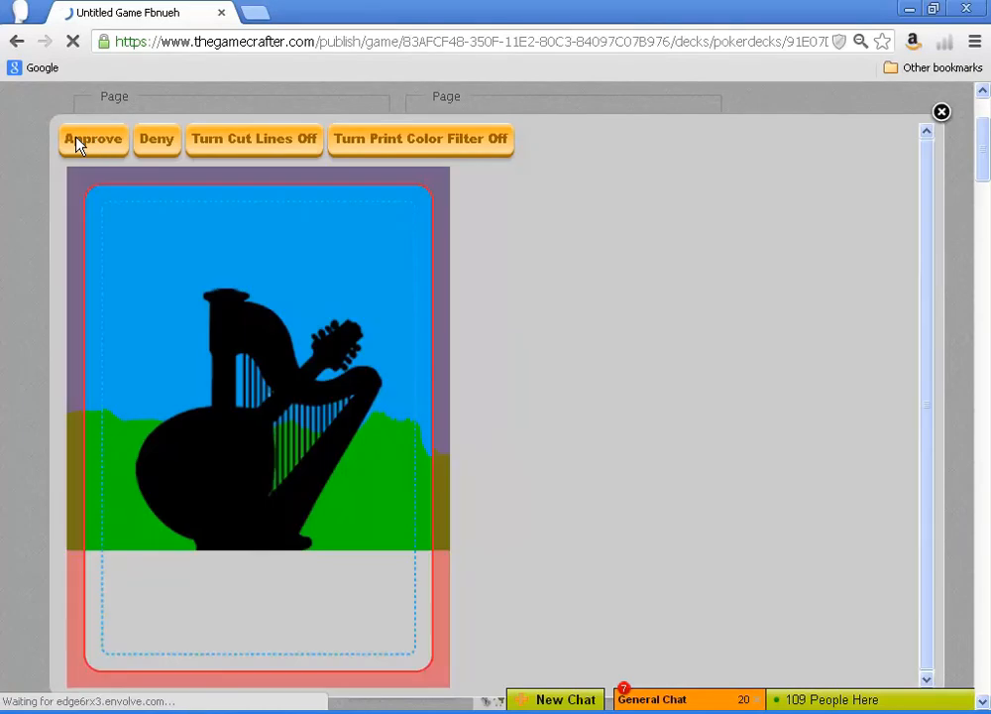
{"action": "left_click", "coordinate": [78, 144]}
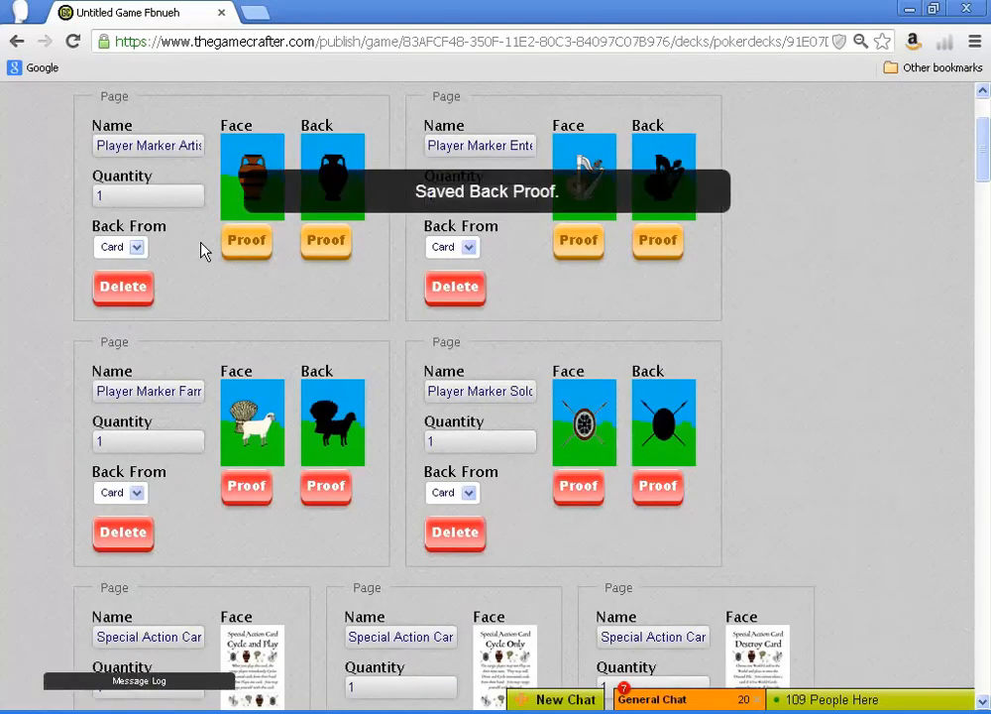
Proof and approve the face and back images of the sheep and shield Player Marker cards.
{"action": "scroll", "coordinate": [203, 250], "scroll_direction": "down", "scroll_amount": 2}
{"action": "scroll", "coordinate": [287, 286], "scroll_direction": "down", "scroll_amount": 2}
{"action": "left_click", "coordinate": [247, 312]}
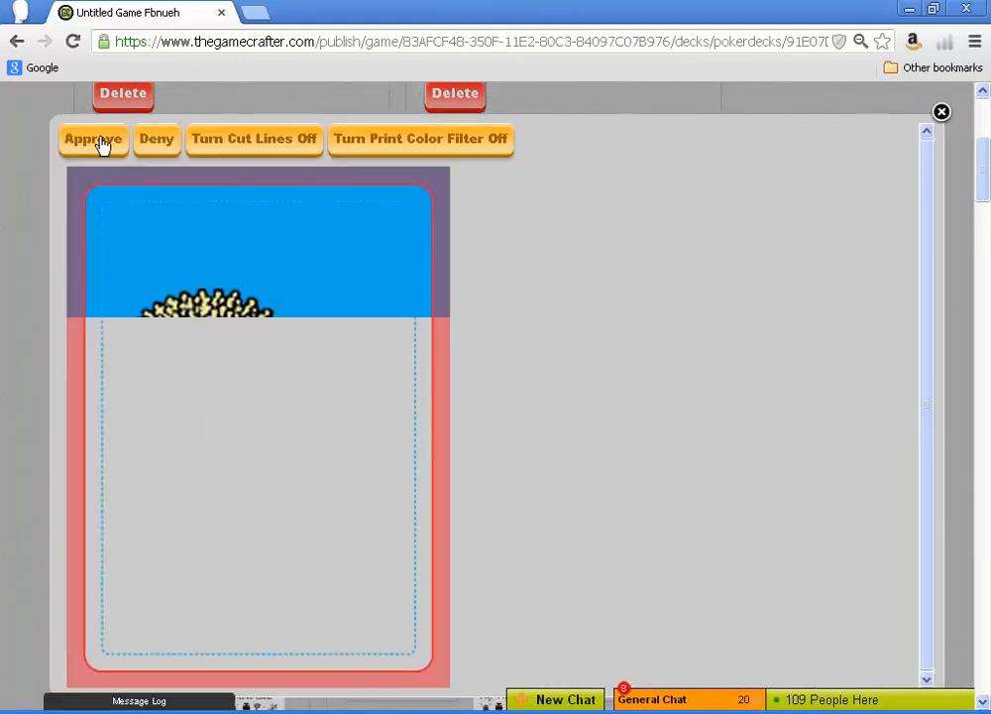
{"action": "left_click", "coordinate": [100, 144]}
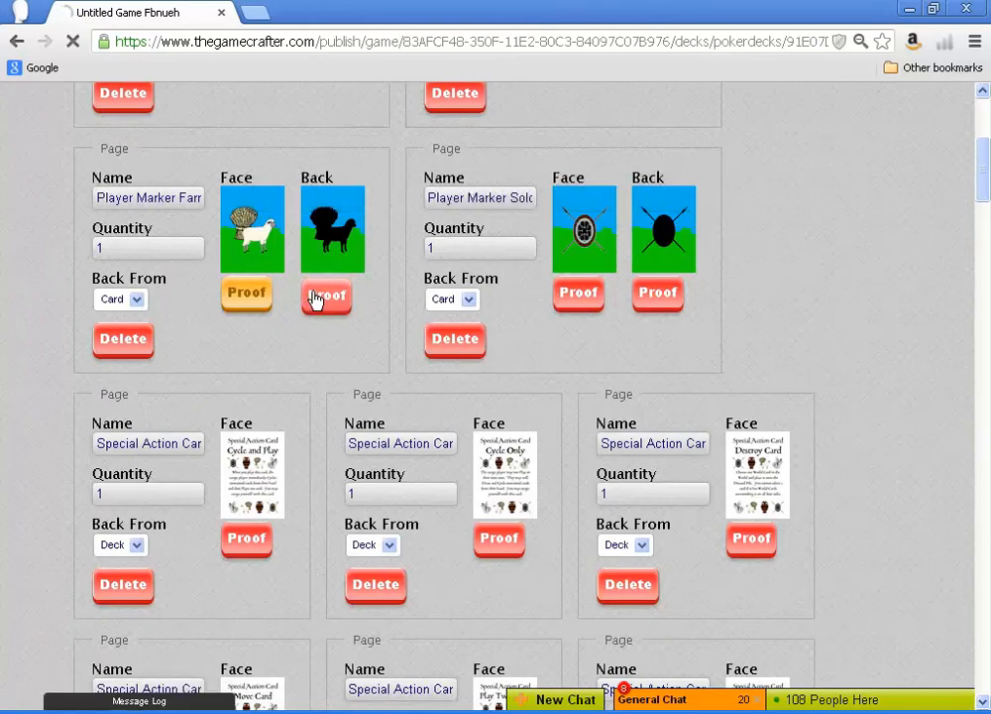
{"action": "left_click", "coordinate": [319, 297]}
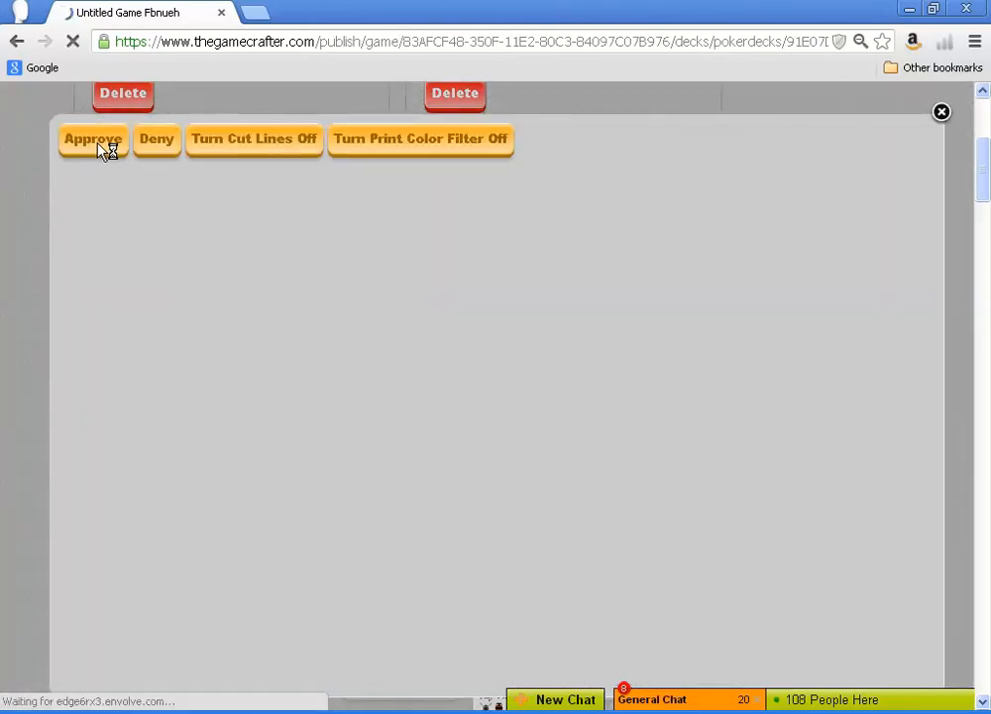
{"action": "left_click", "coordinate": [99, 145]}
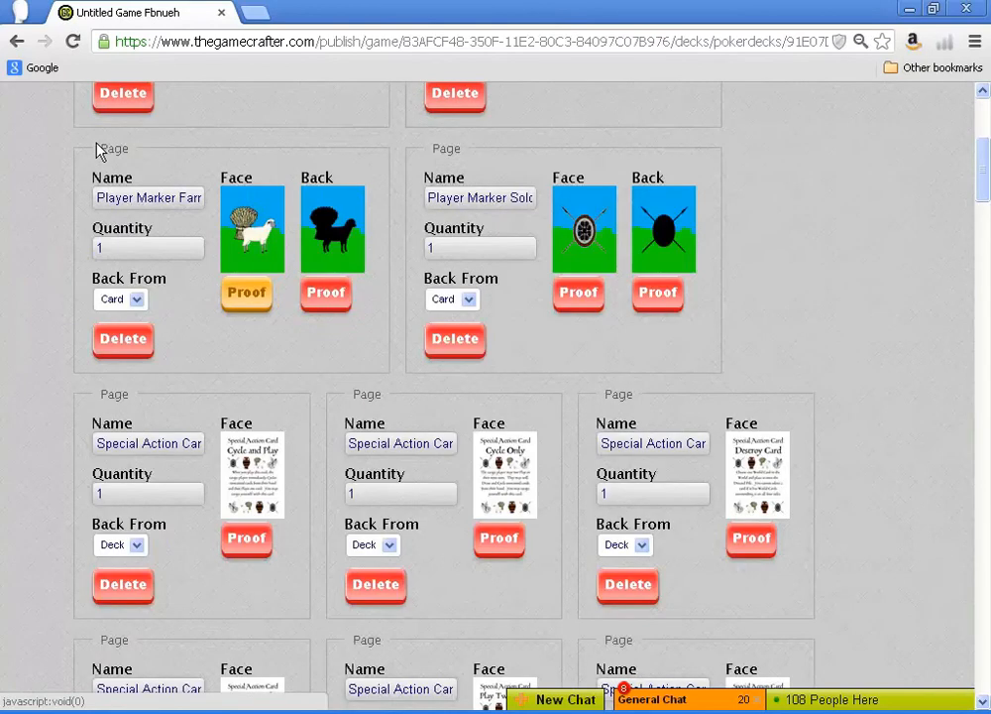
{"action": "left_click", "coordinate": [571, 295]}
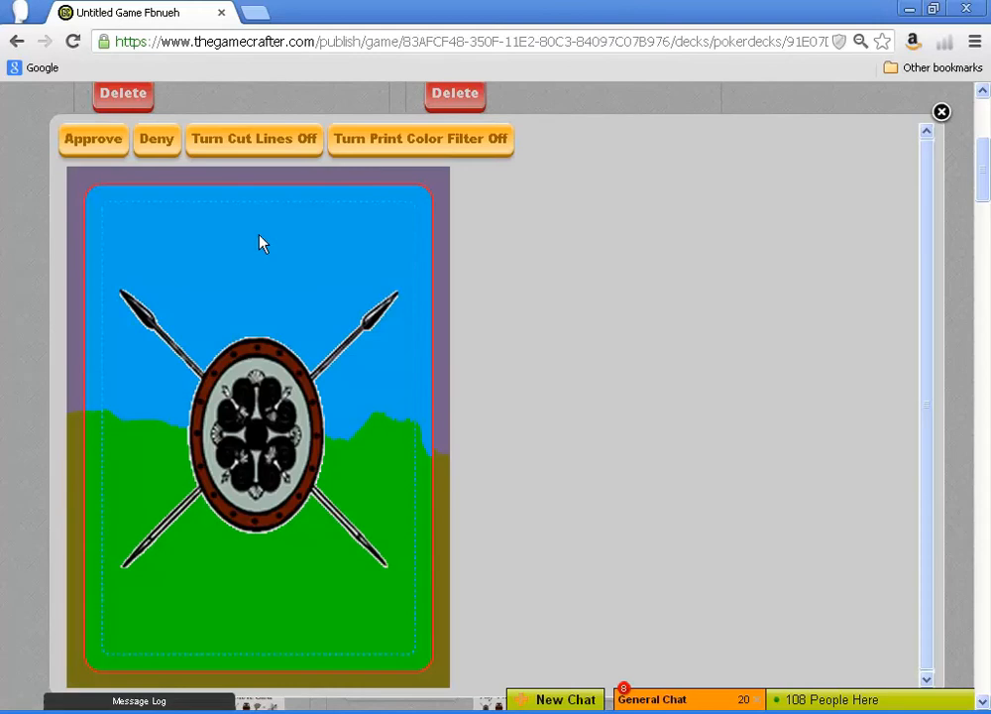
{"action": "left_click", "coordinate": [99, 147]}
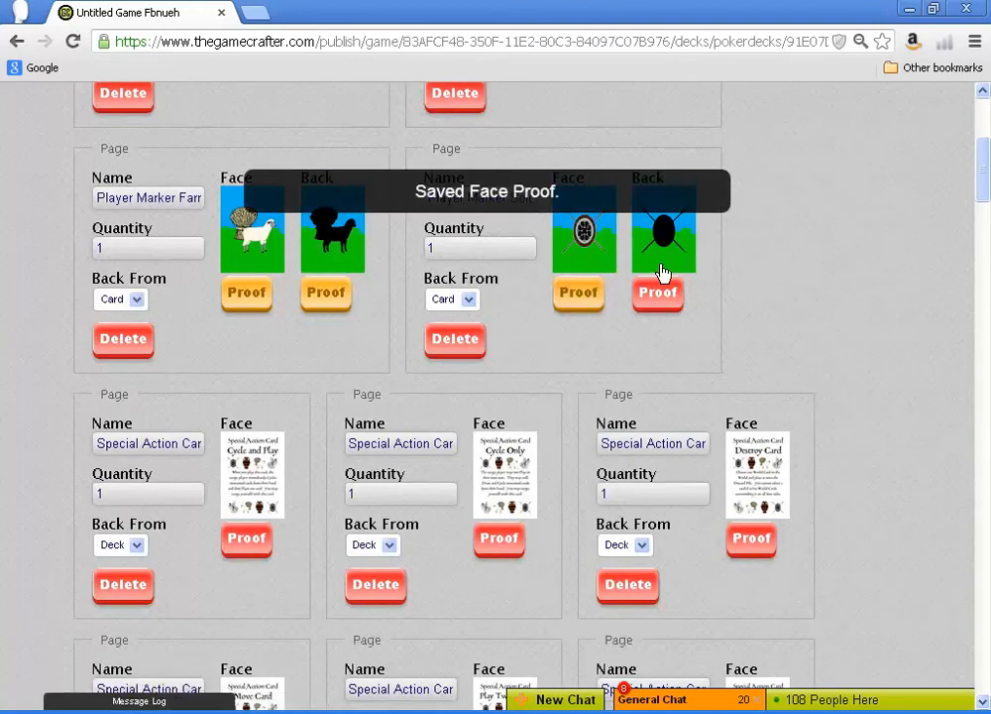
{"action": "left_click", "coordinate": [658, 289]}
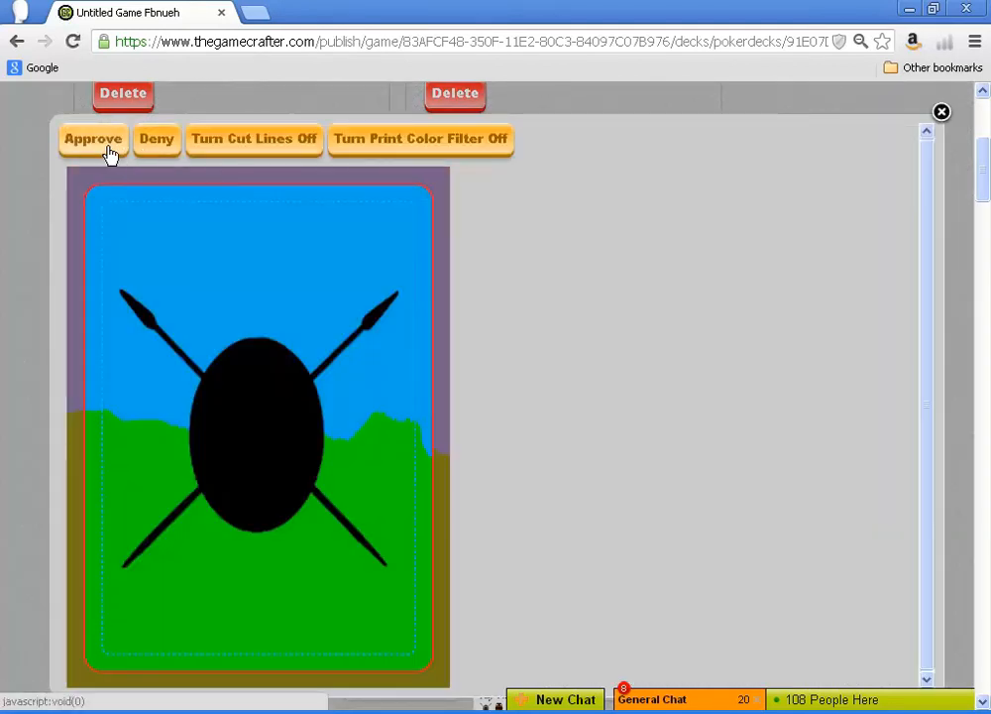
{"action": "left_click", "coordinate": [107, 147]}
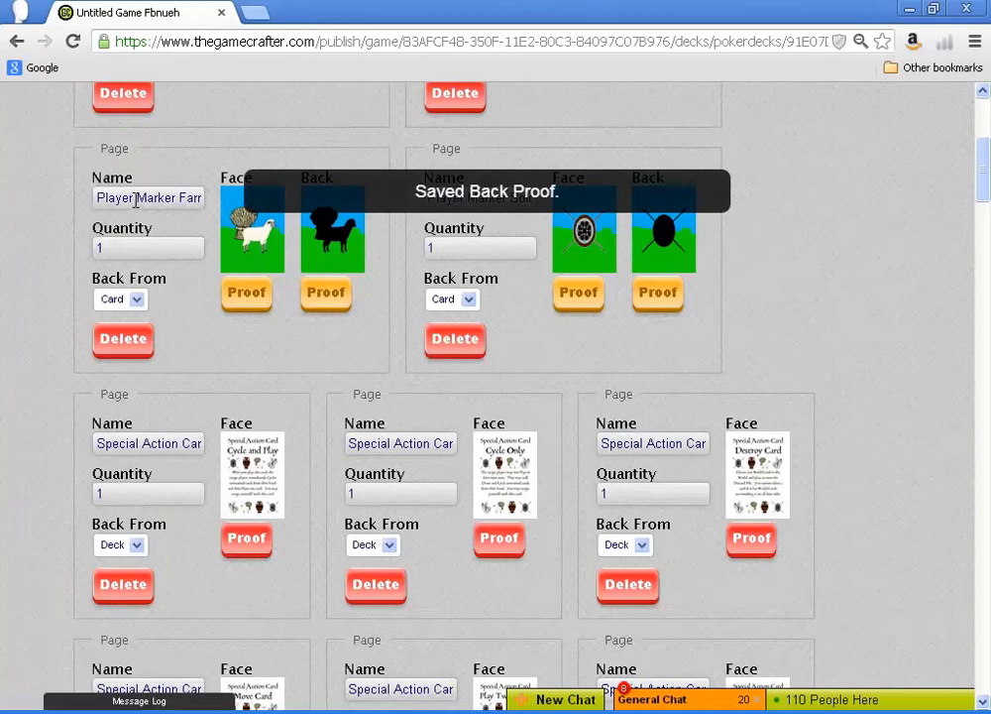
{"action": "scroll", "coordinate": [254, 341], "scroll_direction": "down", "scroll_amount": 2}
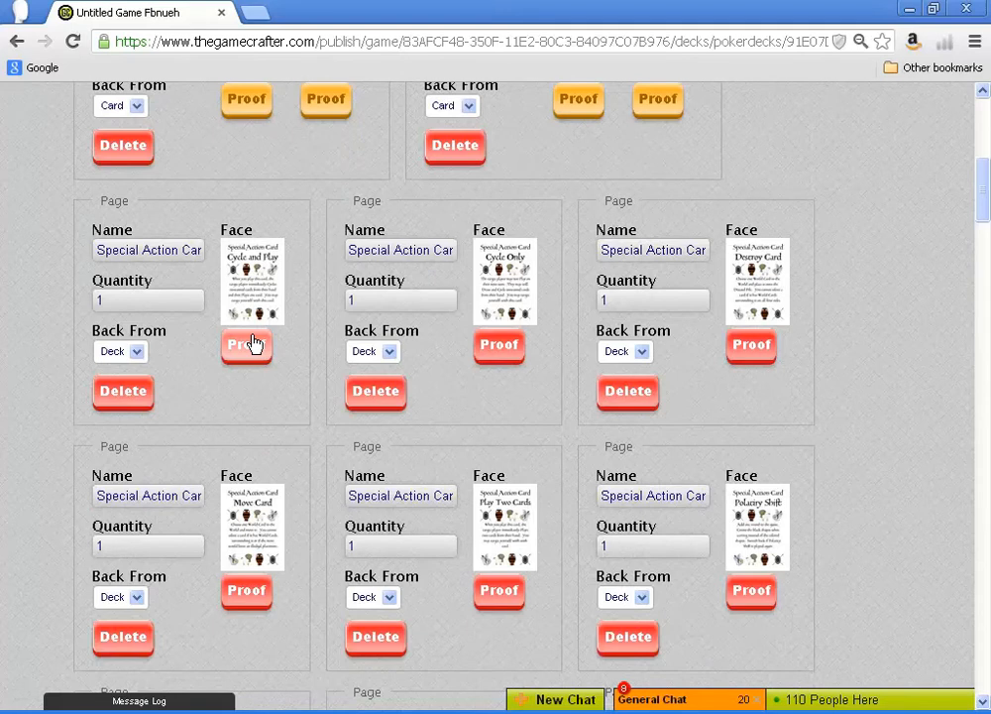
Proof and approve the faces of the Cycle and Play, Cycle Only and Destroy Card special action cards.
{"action": "left_click", "coordinate": [251, 344]}
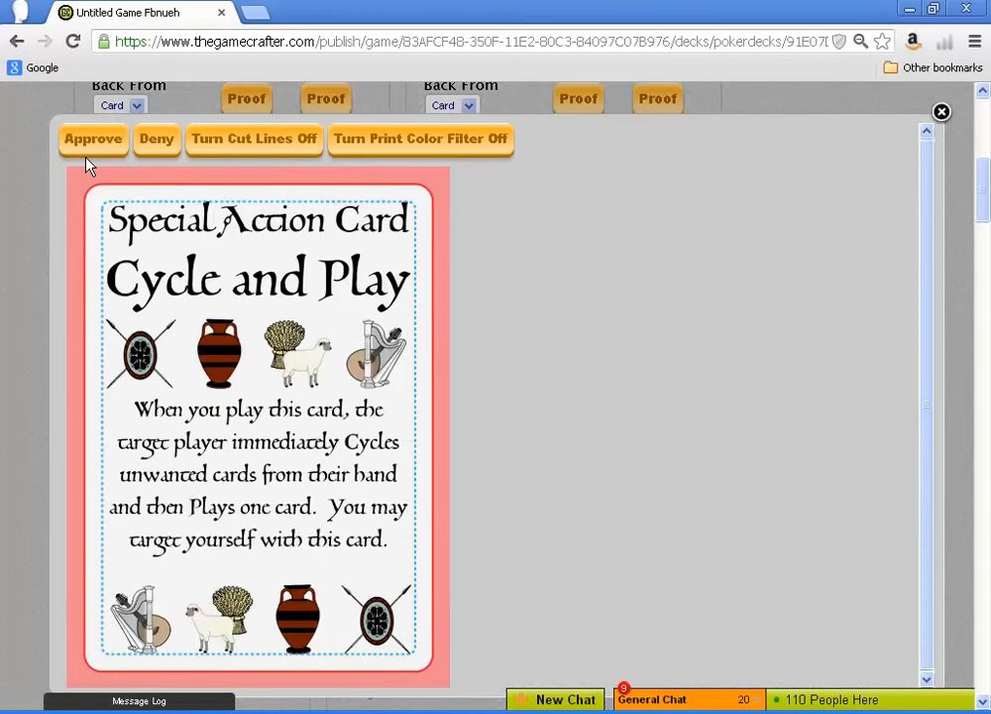
{"action": "left_click", "coordinate": [89, 143]}
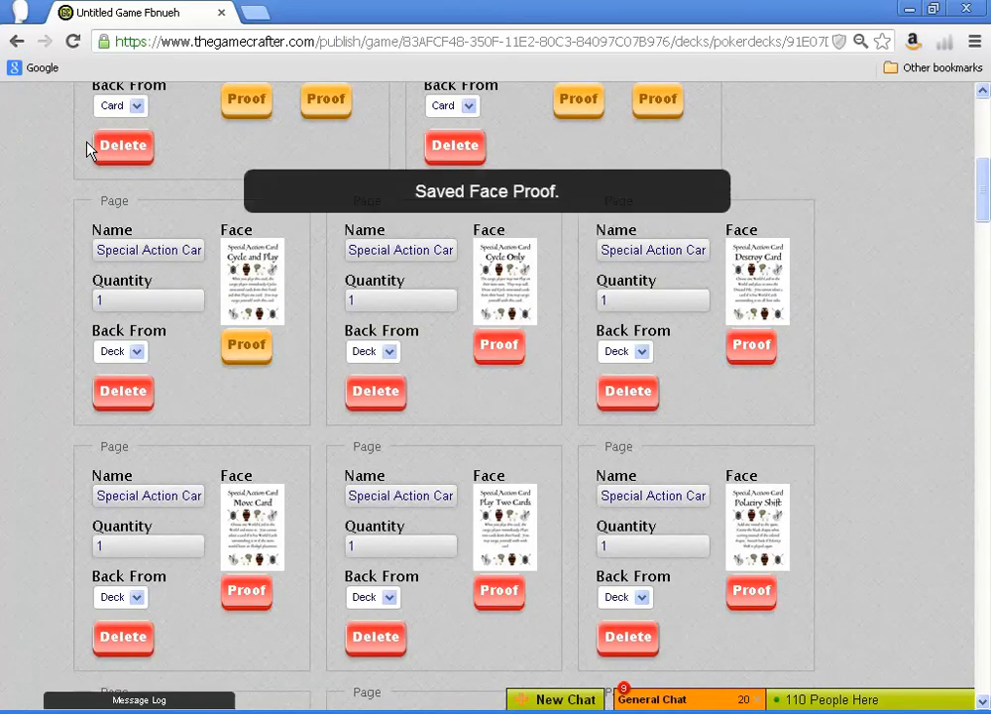
{"action": "left_click", "coordinate": [498, 356]}
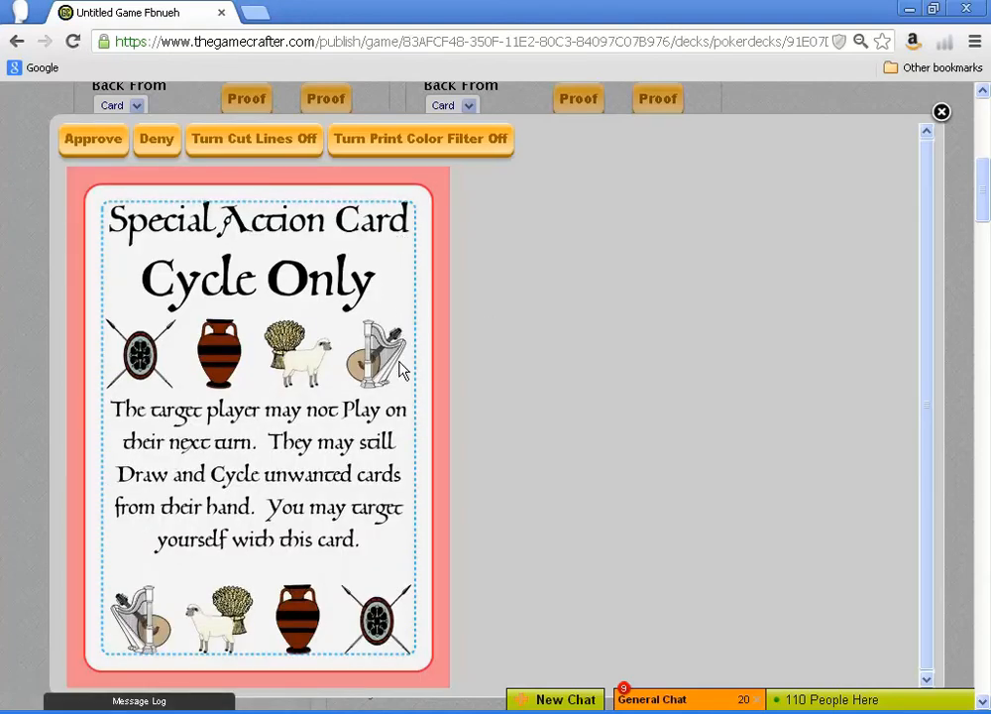
{"action": "left_click", "coordinate": [97, 141]}
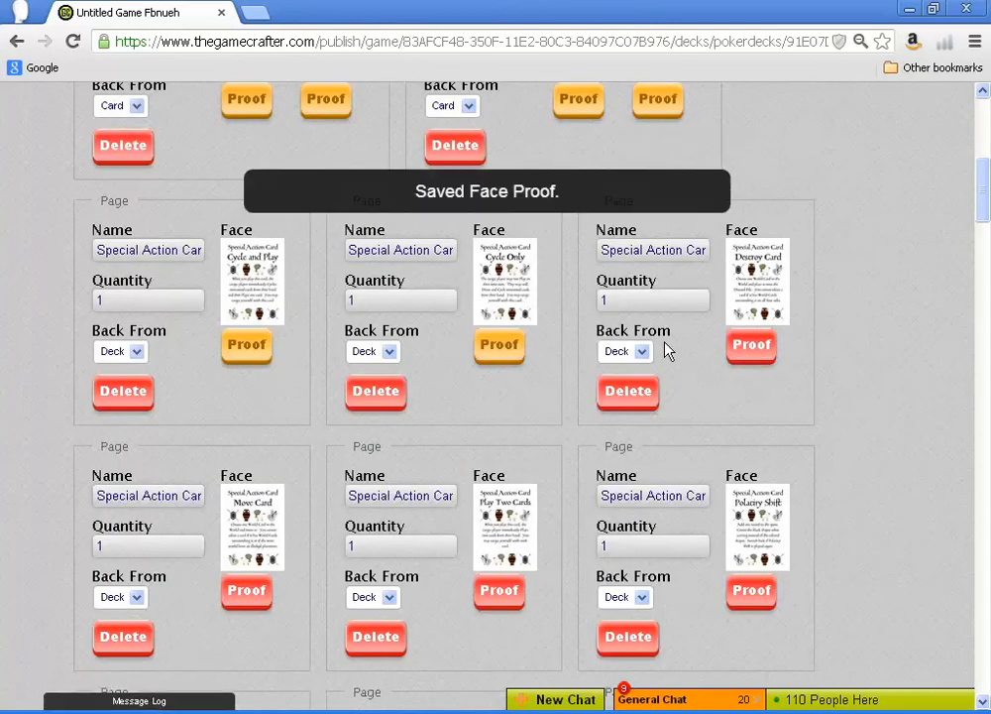
{"action": "left_click", "coordinate": [736, 347]}
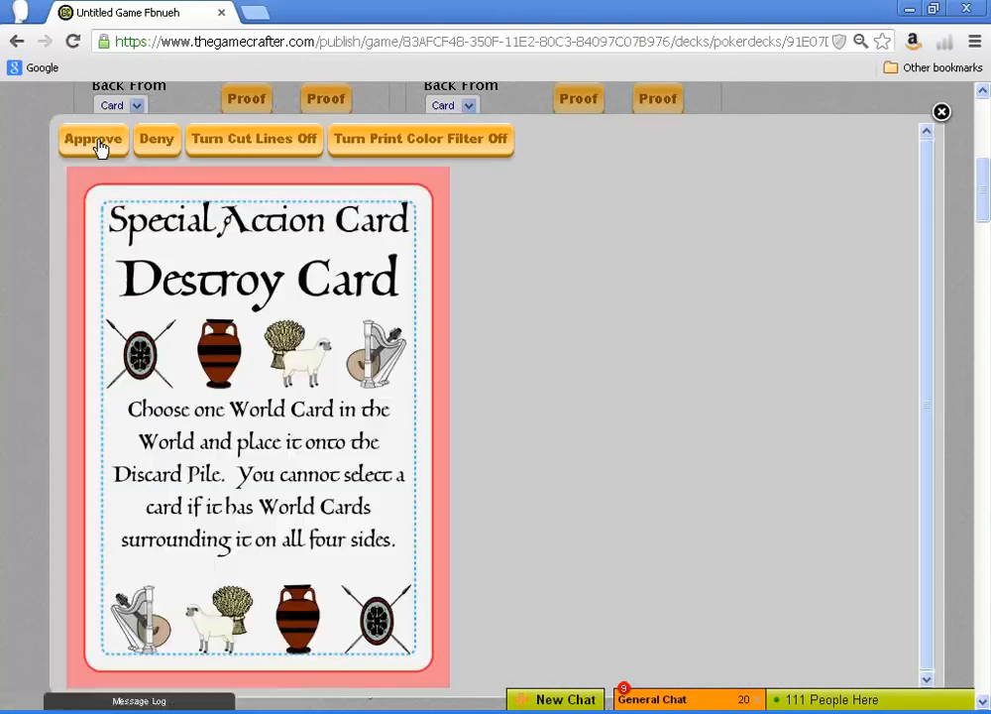
{"action": "left_click", "coordinate": [96, 140]}
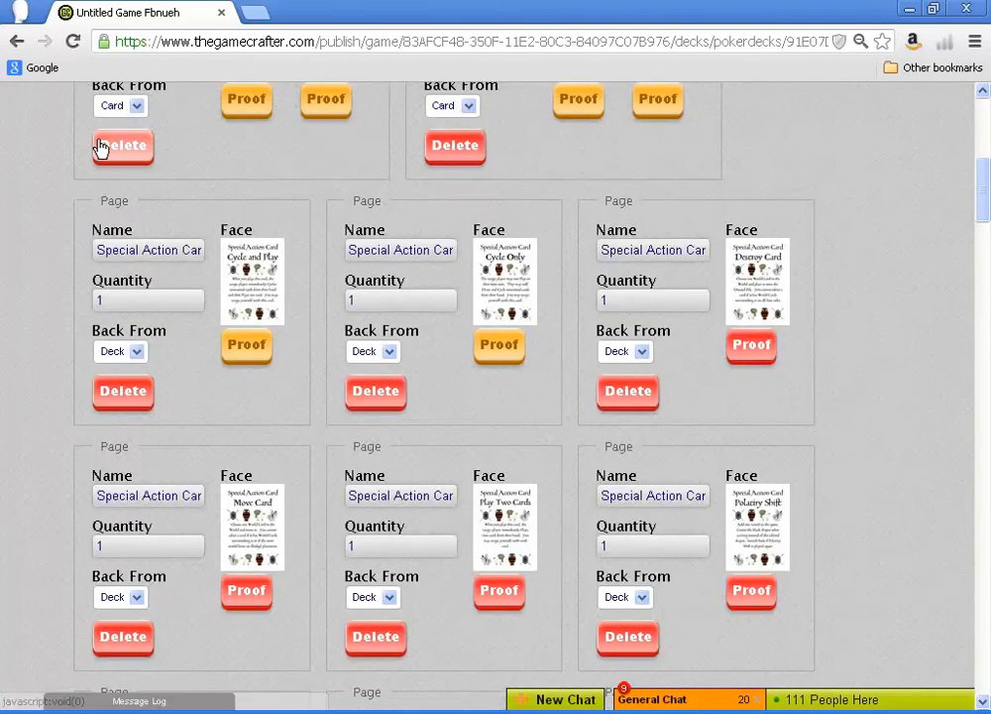
Proof and approve the faces of the Move Card, Play Two Cards and Polatiry Shift special action cards.
{"action": "scroll", "coordinate": [242, 346], "scroll_direction": "down", "scroll_amount": 3}
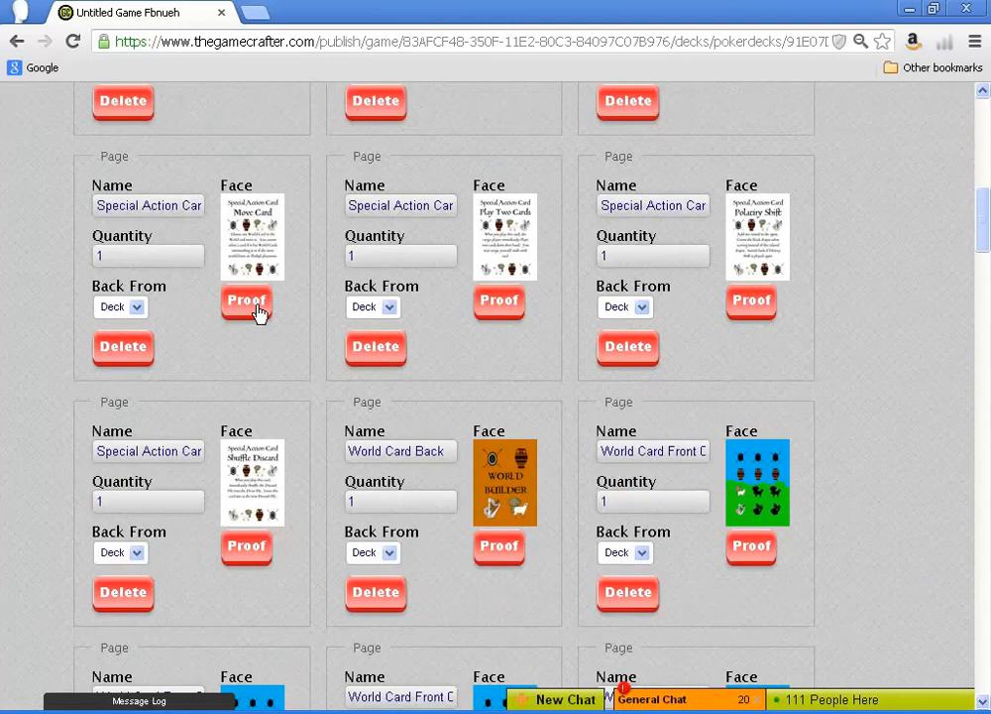
{"action": "left_click", "coordinate": [257, 309]}
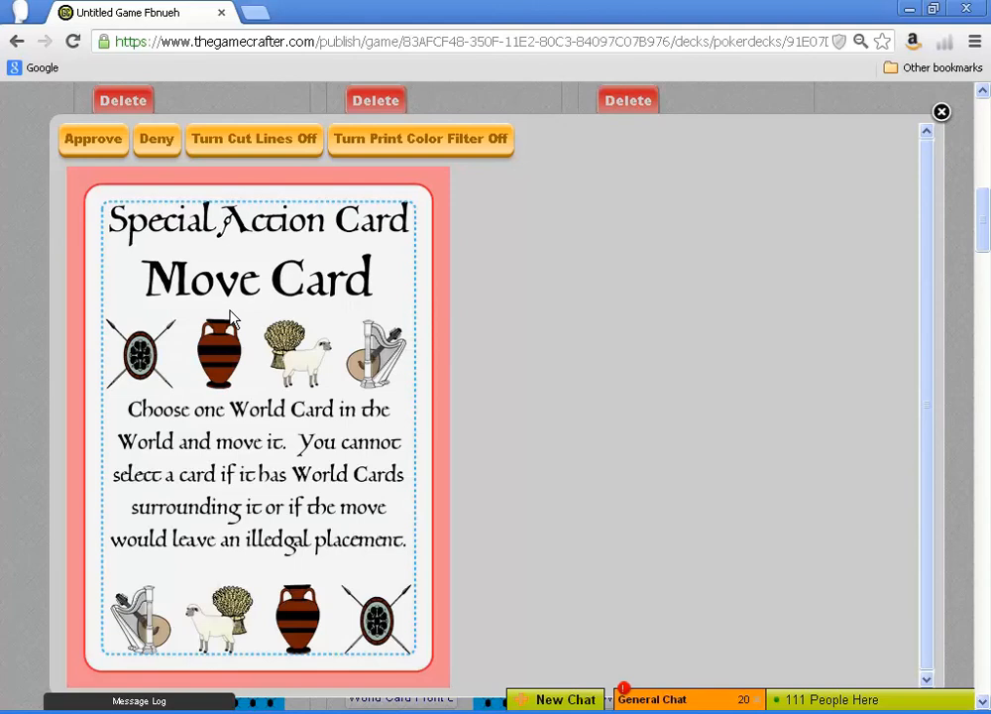
{"action": "left_click", "coordinate": [94, 140]}
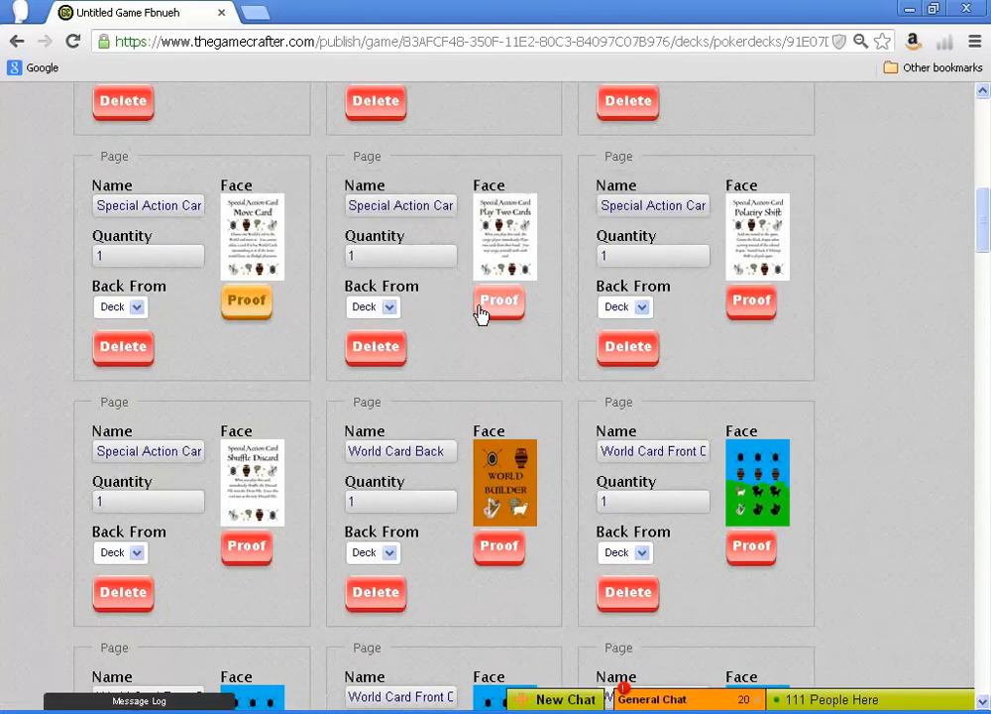
{"action": "left_click", "coordinate": [481, 313]}
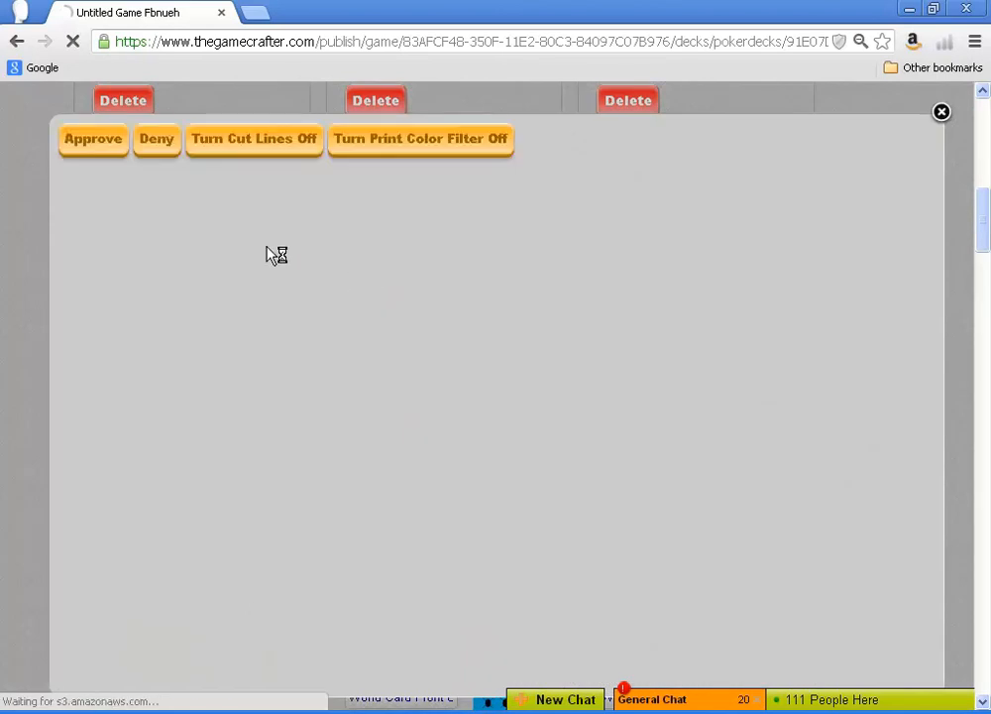
{"action": "left_click", "coordinate": [94, 146]}
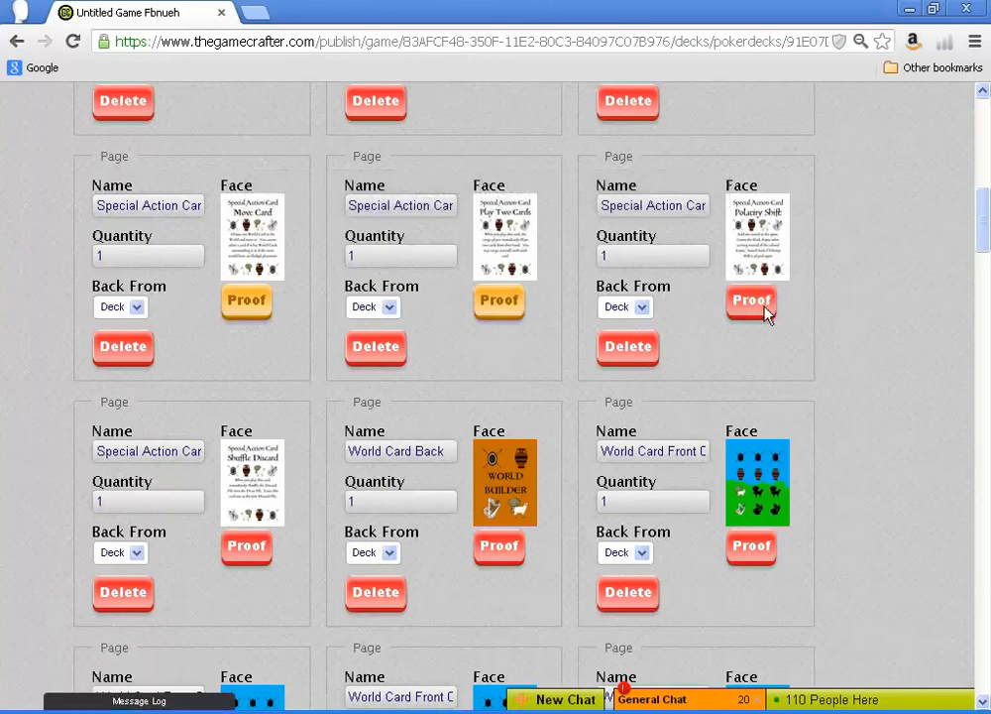
{"action": "left_click", "coordinate": [756, 307]}
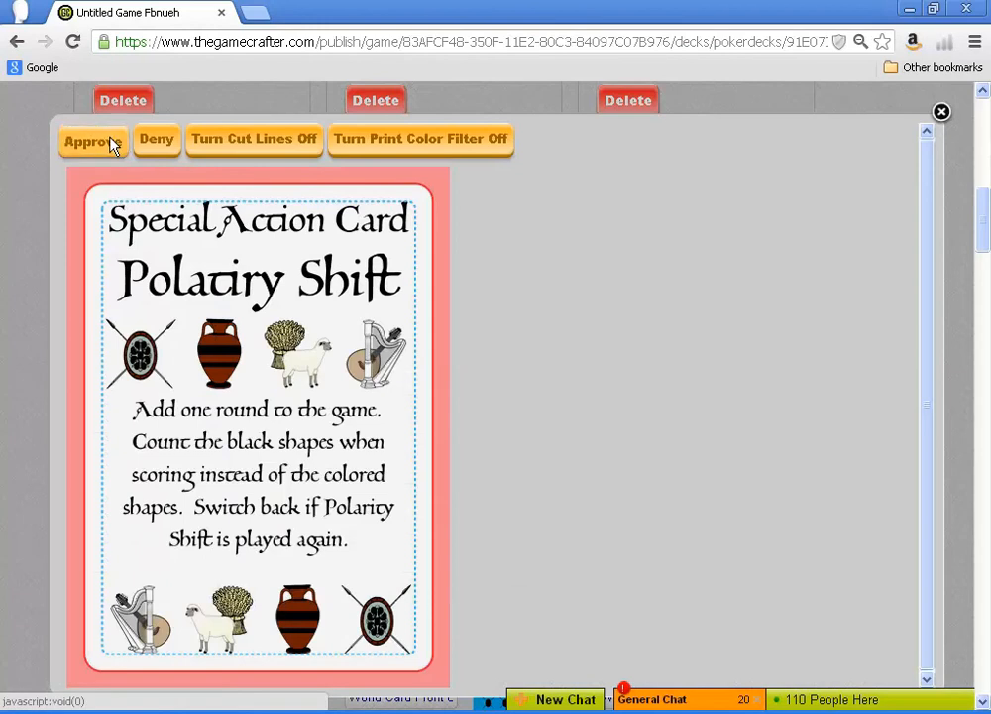
{"action": "left_click", "coordinate": [89, 141]}
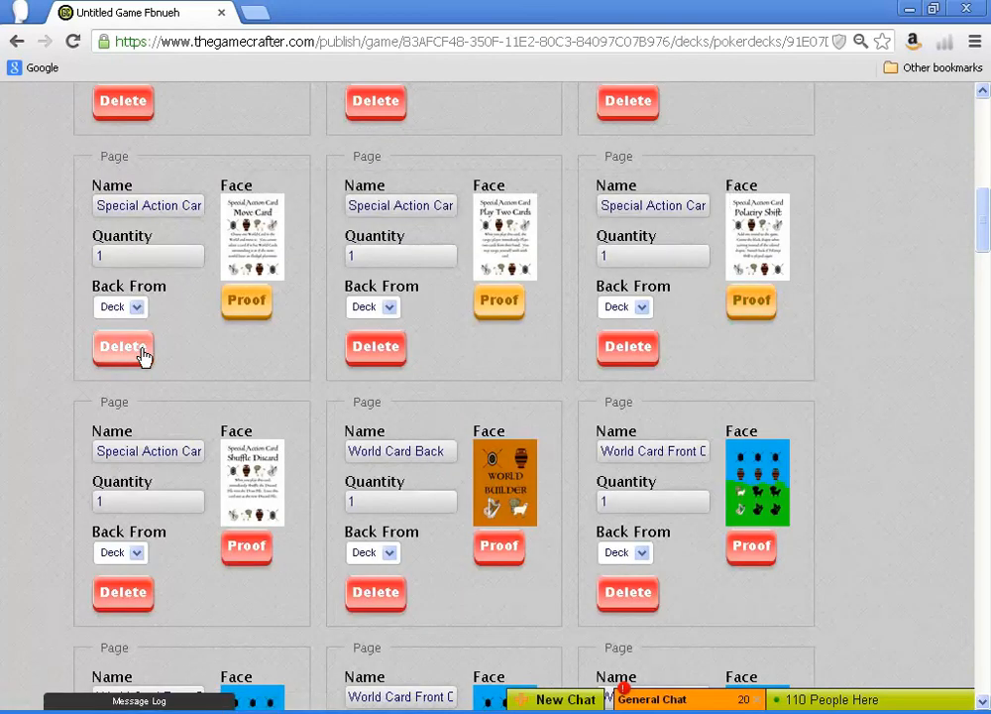
Proof and approve the face of the Shuffle Discard special action card.
{"action": "scroll", "coordinate": [140, 347], "scroll_direction": "down", "scroll_amount": 2}
{"action": "left_click", "coordinate": [241, 355]}
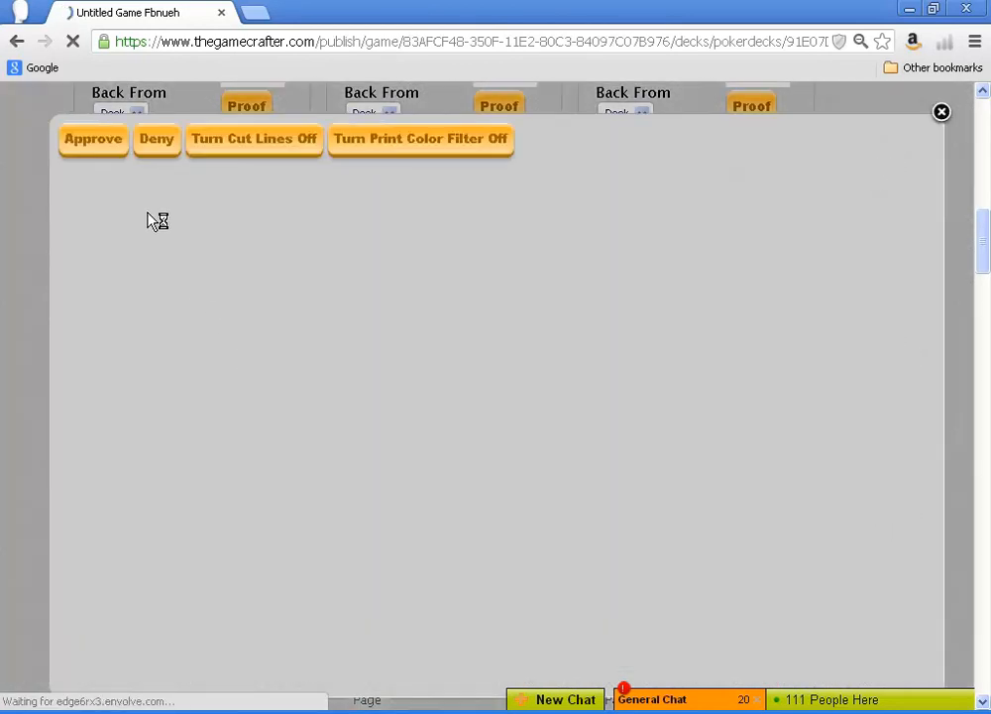
{"action": "left_click", "coordinate": [99, 144]}
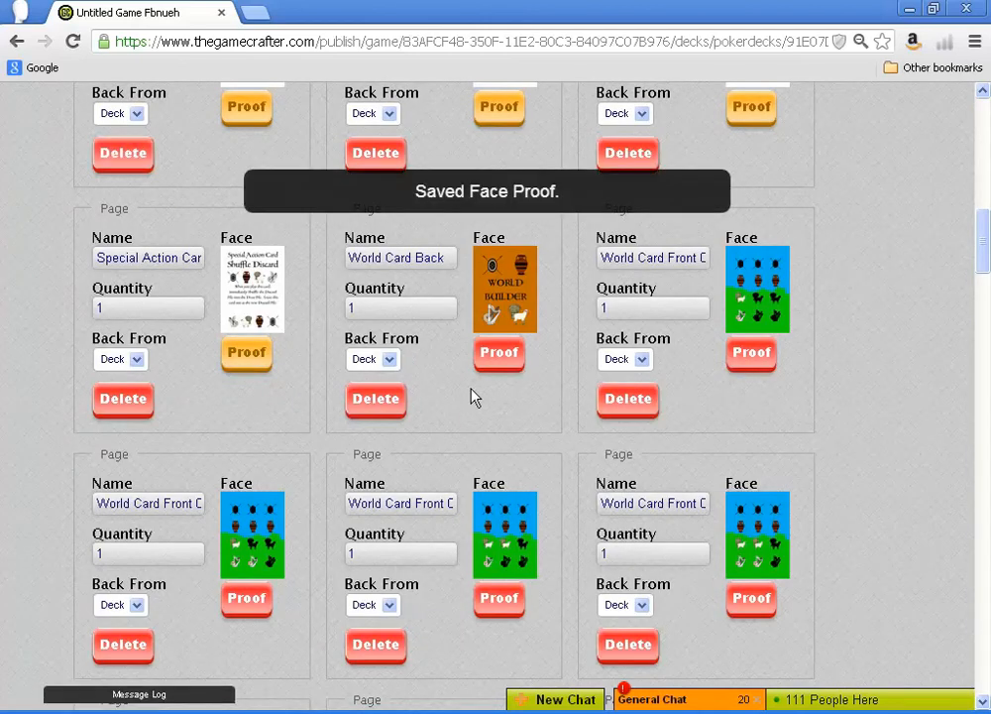
Proof and deny the face of the World Card Back page, and delete that page from the deck.
{"action": "left_click", "coordinate": [500, 355]}
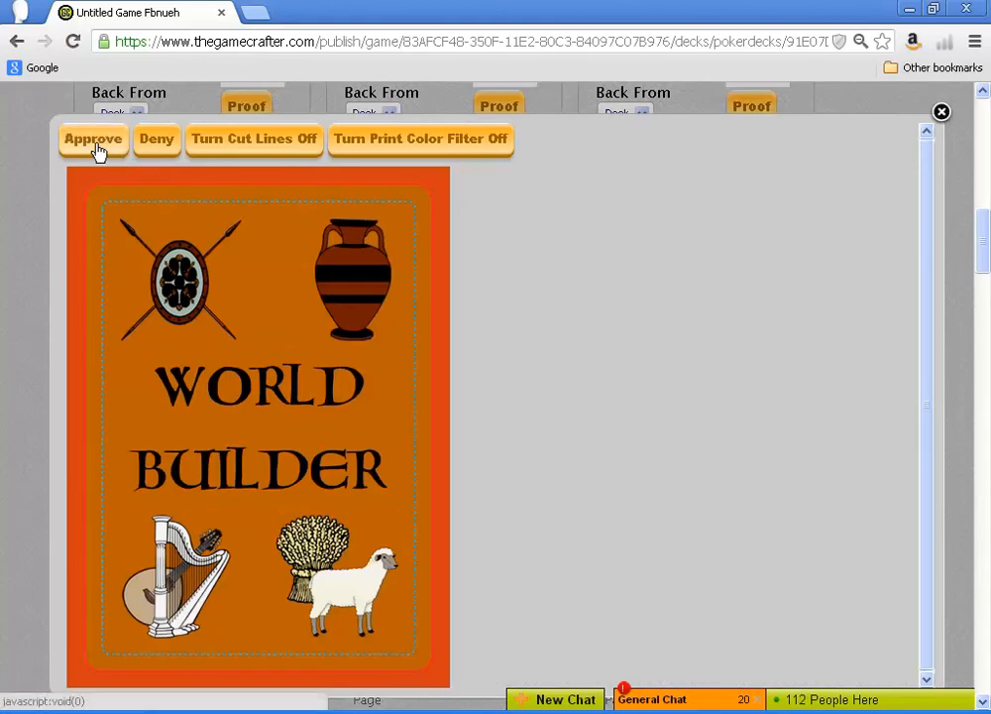
{"action": "left_click", "coordinate": [156, 151]}
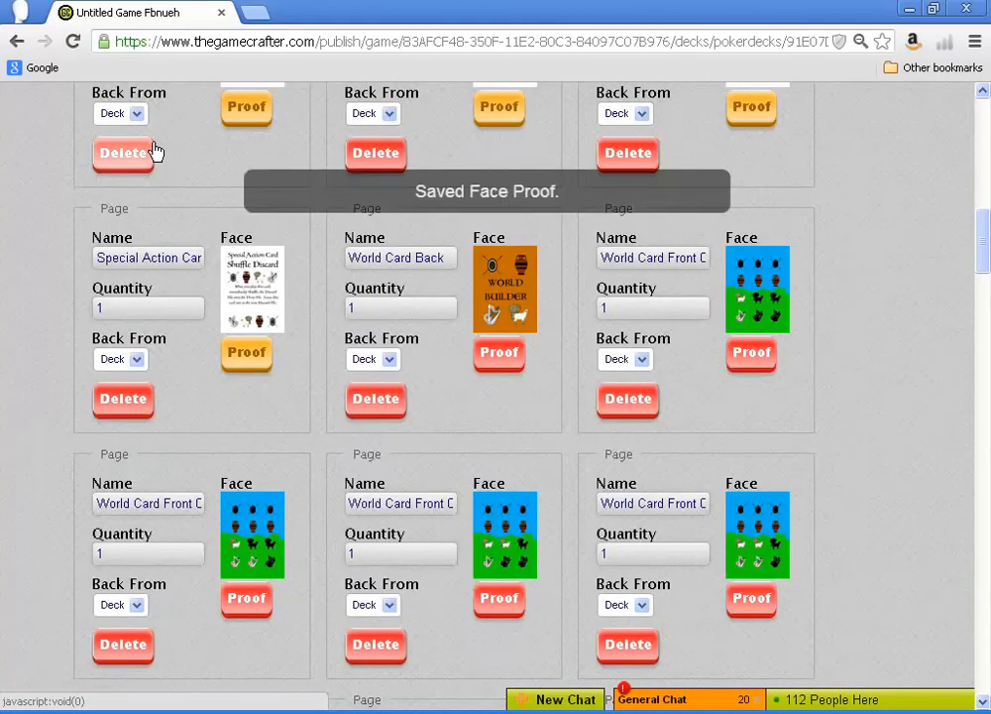
{"action": "left_click", "coordinate": [386, 403]}
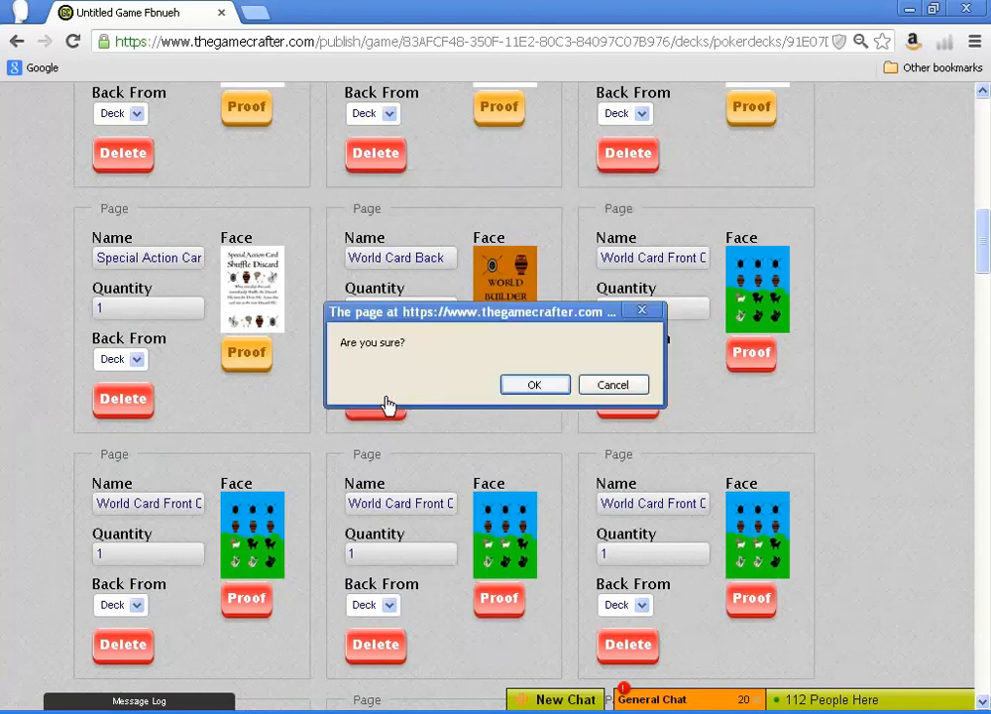
{"action": "left_click", "coordinate": [534, 385]}
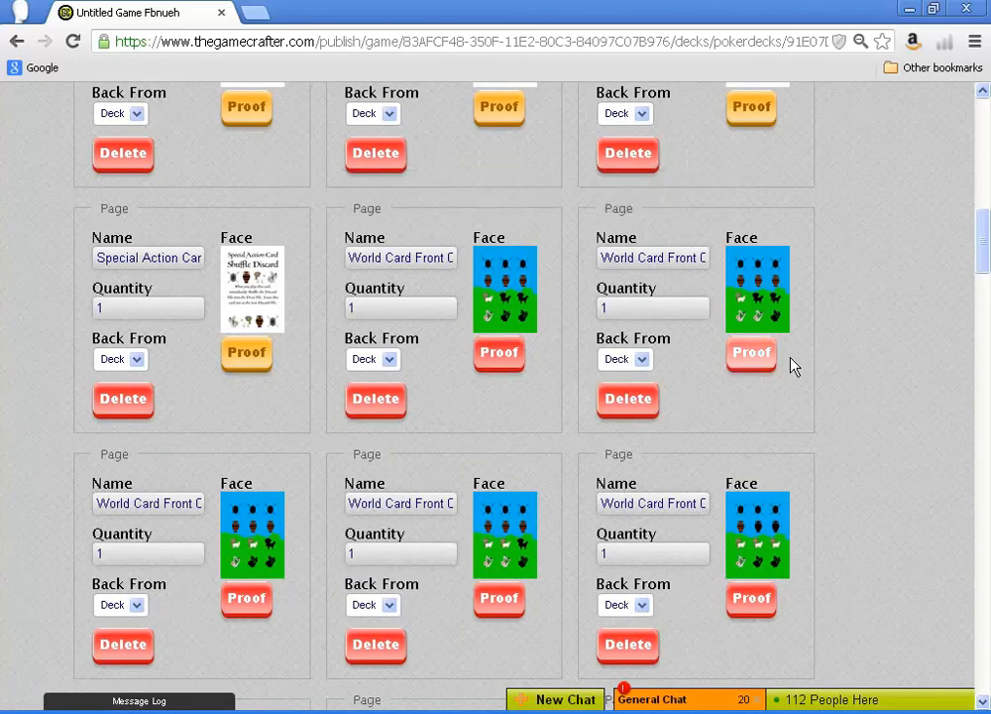
Proof and approve the face of the first World Card Front page, directly after the Shuffle Discard card.
{"action": "left_click", "coordinate": [499, 358]}
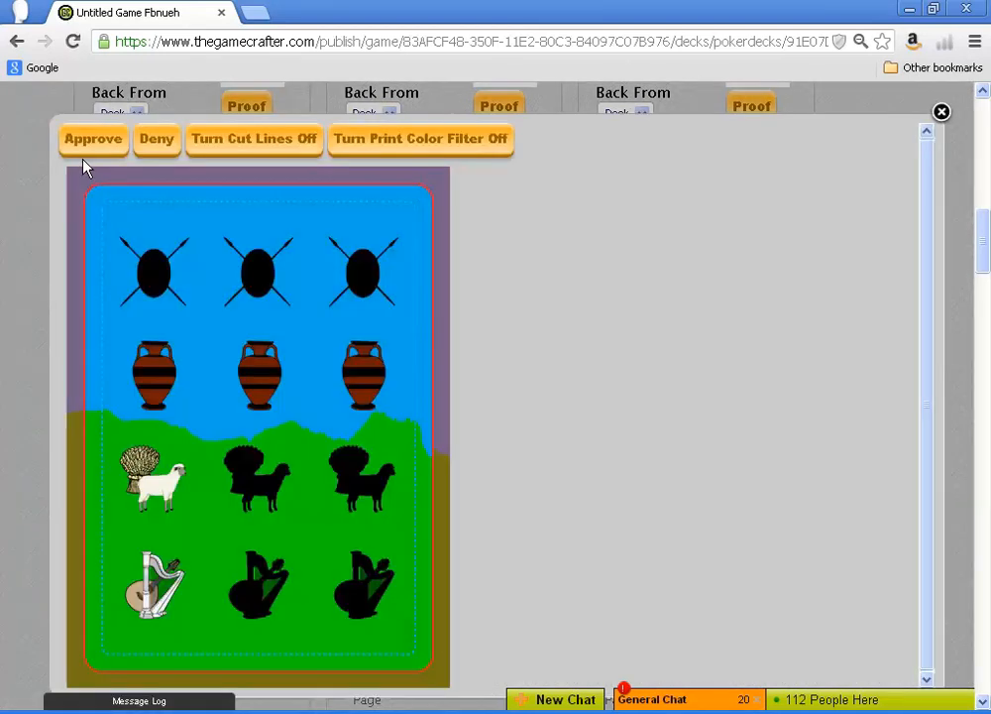
{"action": "left_click", "coordinate": [87, 140]}
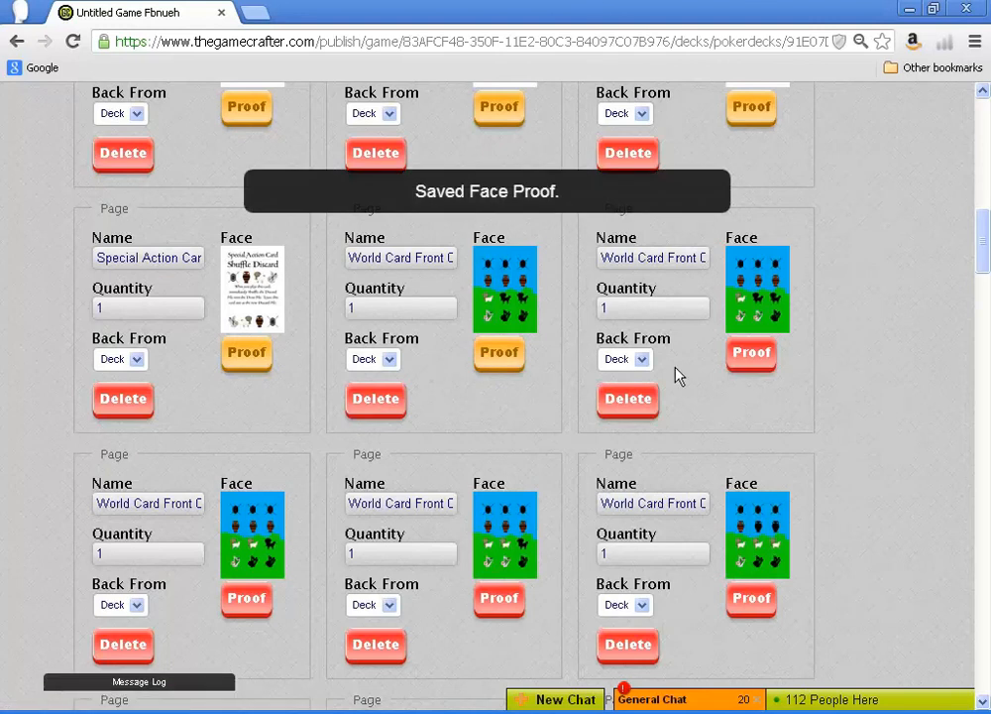